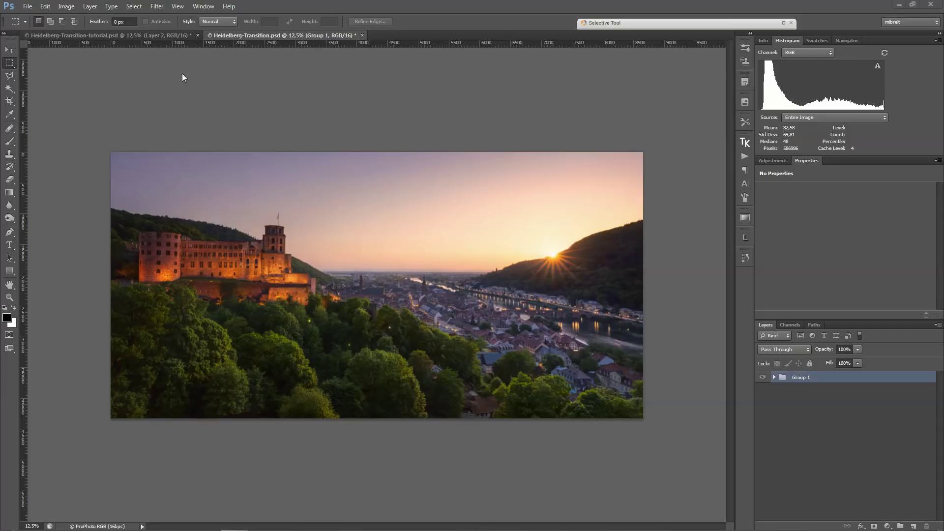
Switch to Heidelberg-Transition-tutorial.psd and toggle Layer 2's visibility to compare the sunset and dusk exposures and their histograms.
{"action": "left_click", "coordinate": [124, 36]}
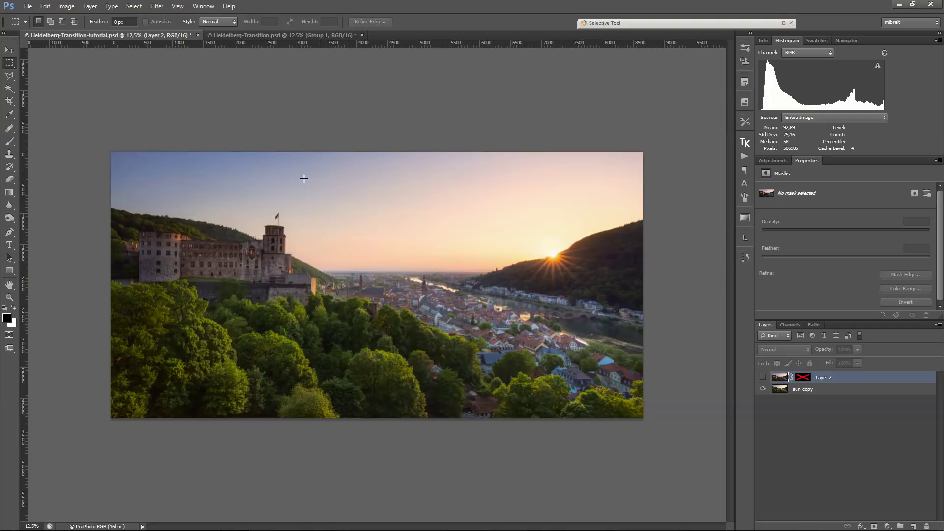
{"action": "left_click", "coordinate": [843, 395]}
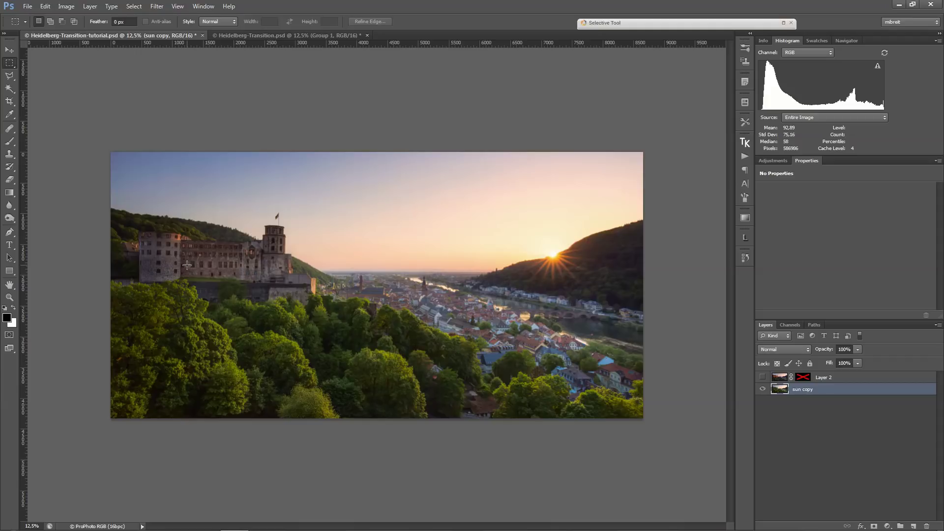
{"action": "left_click", "coordinate": [762, 378]}
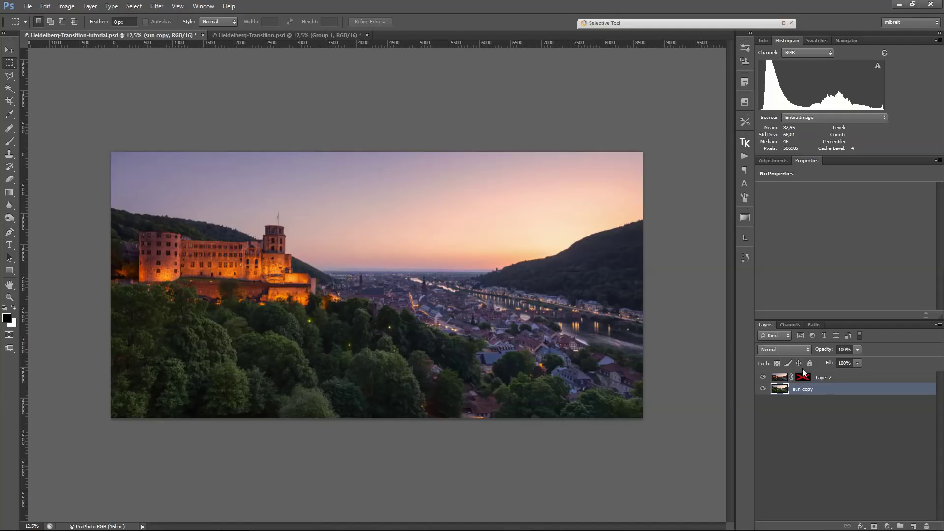
{"action": "left_click", "coordinate": [762, 377]}
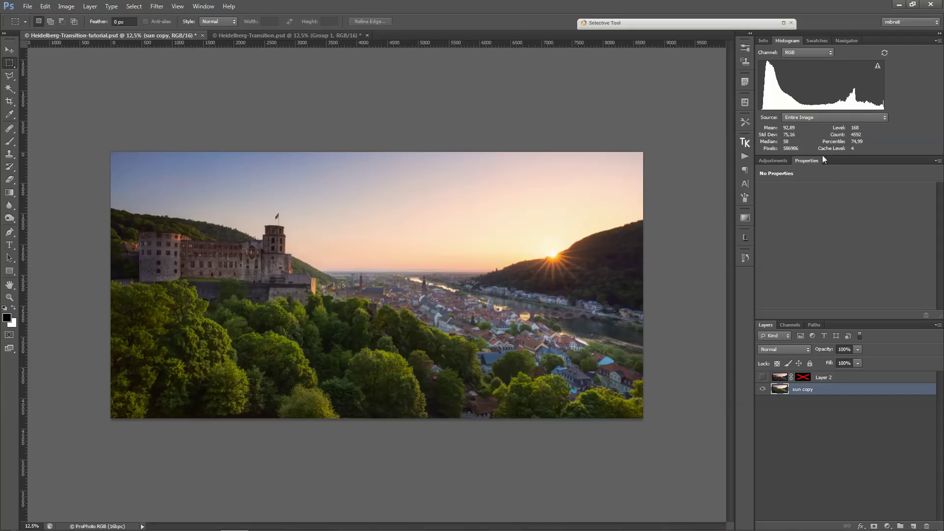
{"action": "left_click", "coordinate": [763, 377]}
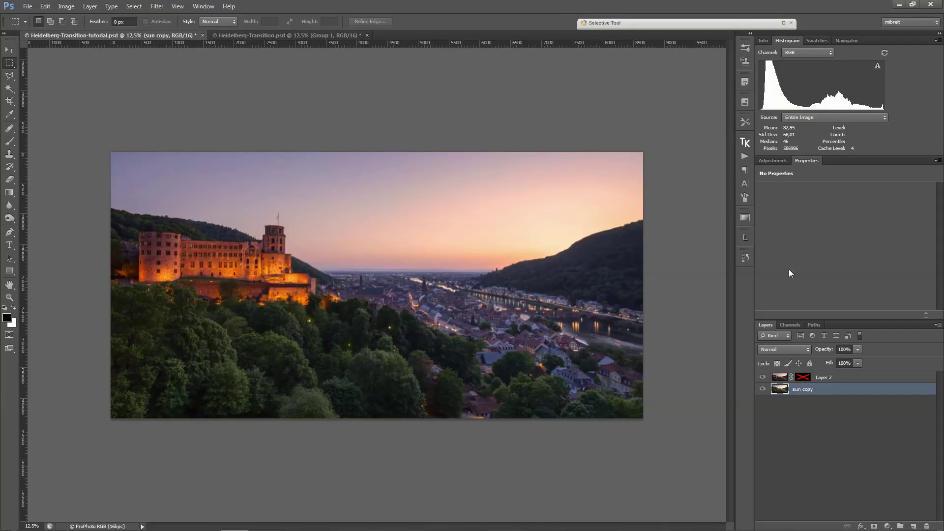
{"action": "mouse_move", "coordinate": [847, 94]}
{"action": "left_click", "coordinate": [763, 377]}
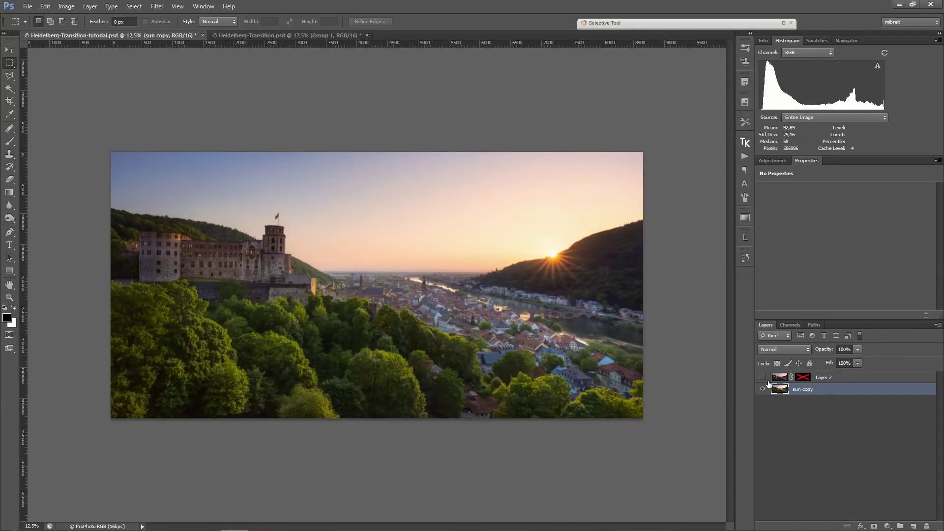
{"action": "mouse_move", "coordinate": [770, 65]}
{"action": "mouse_move", "coordinate": [804, 100]}
{"action": "mouse_move", "coordinate": [840, 93]}
{"action": "left_click", "coordinate": [763, 377]}
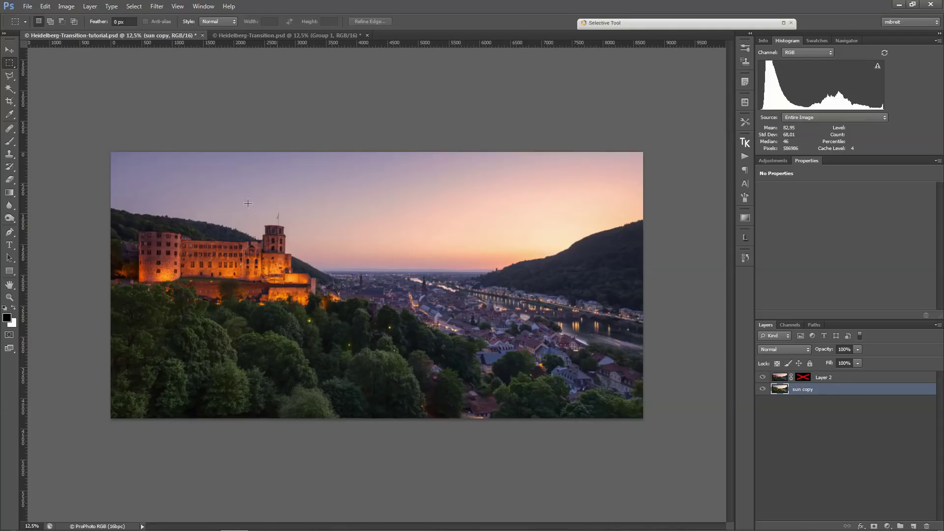
Enable the black layer mask on Layer 2 and enlarge the brush to 1541 px.
{"action": "left_click", "coordinate": [808, 377], "text": "shift"}
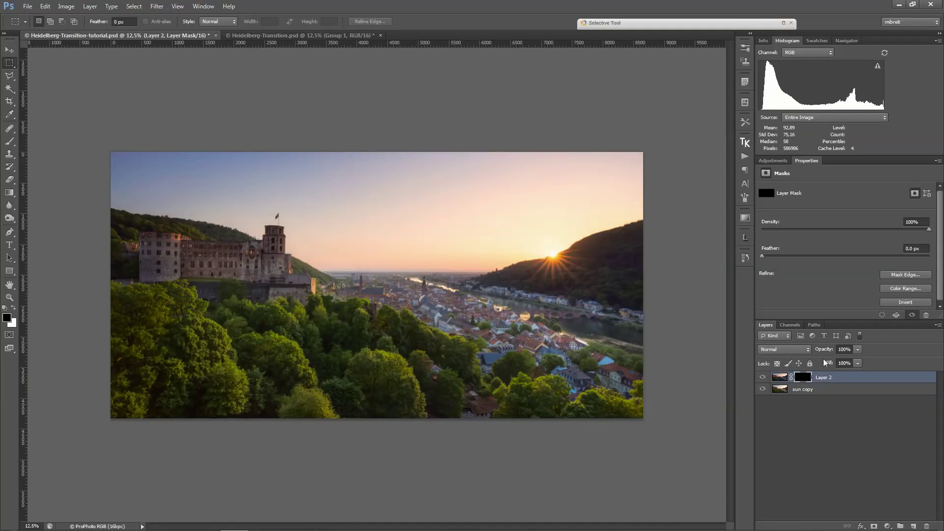
{"action": "key", "text": "b"}
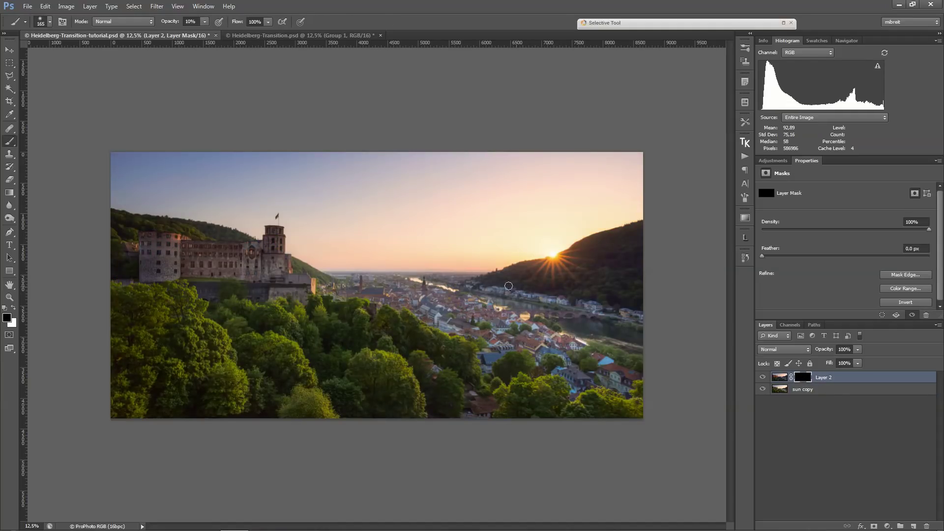
{"action": "left_click_drag", "start_coordinate": [331, 261], "coordinate": [369, 255]}
{"action": "left_click_drag", "start_coordinate": [242, 272], "coordinate": [240, 269]}
{"action": "left_click", "coordinate": [804, 380], "text": "shift"}
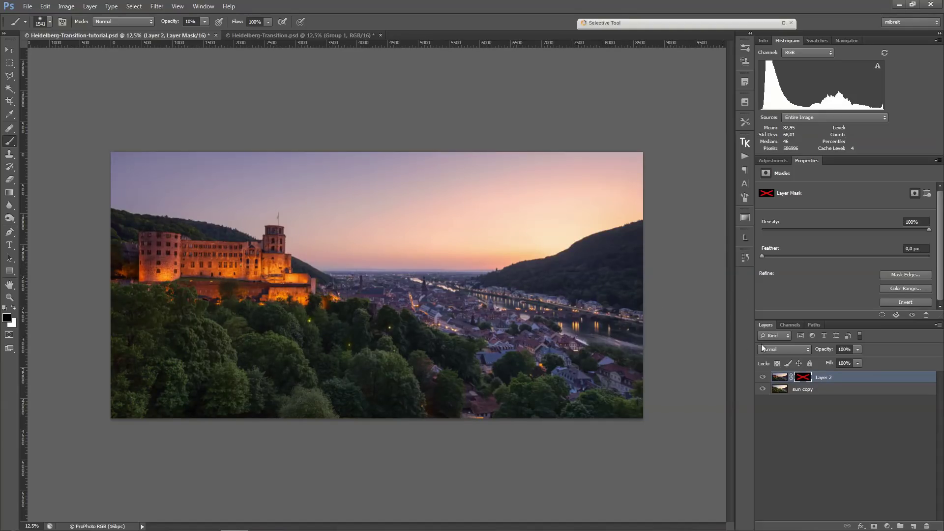
{"action": "left_click", "coordinate": [807, 376], "text": "shift"}
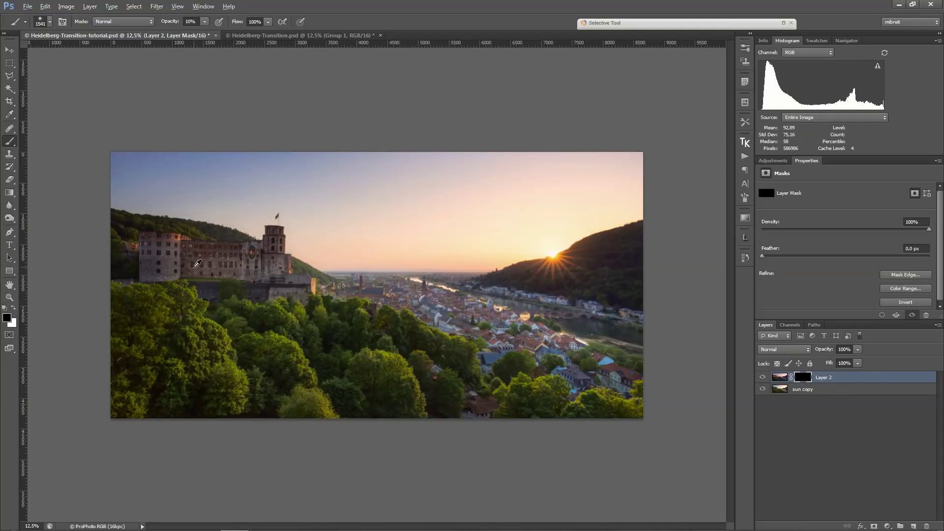
Draw a white-to-transparent linear gradient on Layer 2's mask from the castle towards the sun.
{"action": "key", "text": "alt"}
{"action": "left_click", "coordinate": [9, 192]}
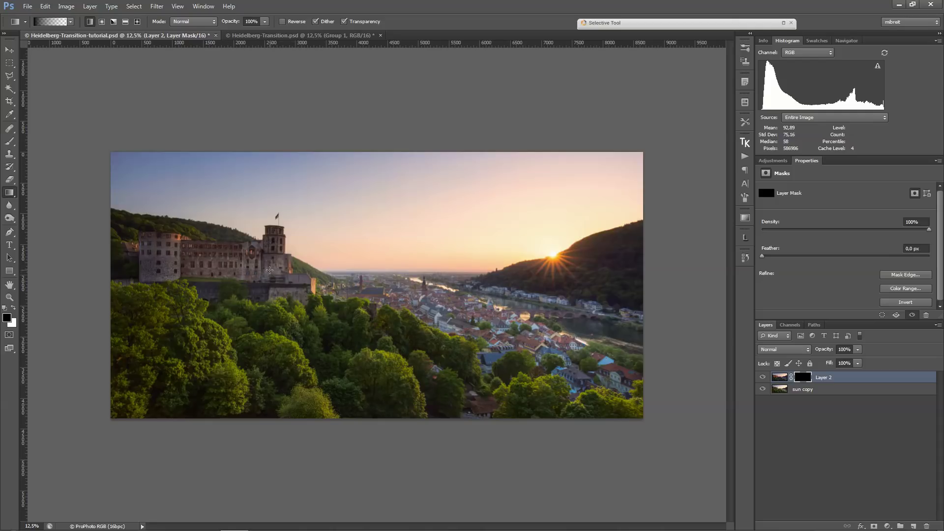
{"action": "key", "text": "x"}
{"action": "left_click_drag", "start_coordinate": [273, 271], "coordinate": [556, 280]}
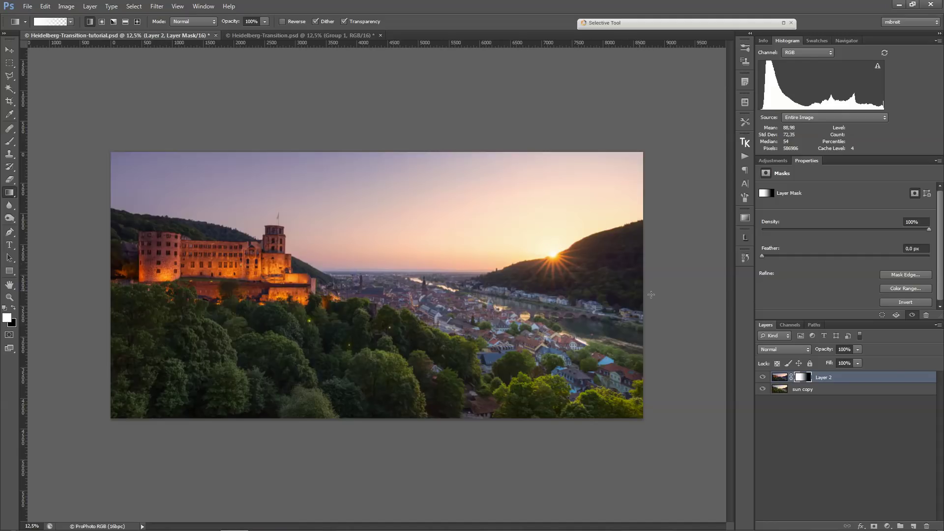
Paint white at 100% brush opacity on Layer 2's mask over the town and the river.
{"action": "key", "text": "b"}
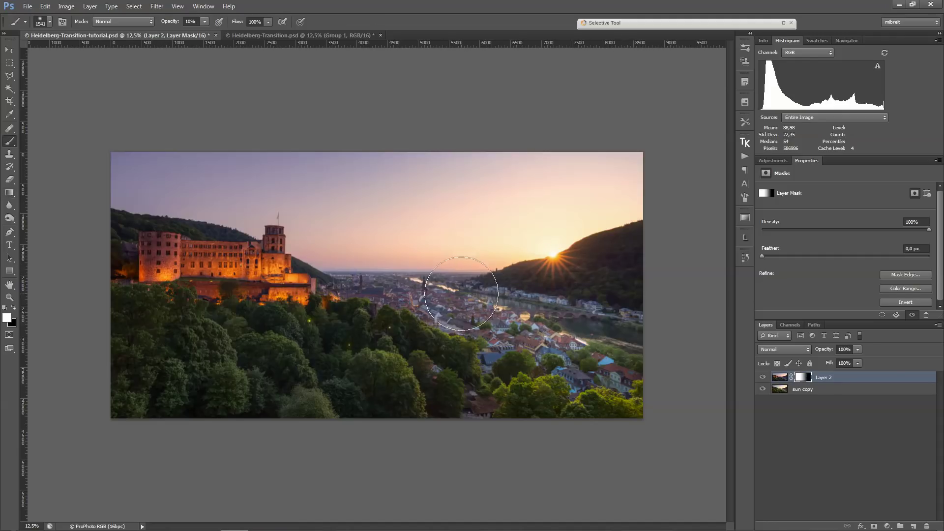
{"action": "right_click", "coordinate": [465, 307], "text": "alt"}
{"action": "mouse_move", "coordinate": [427, 304]}
{"action": "left_mouse_down"}
{"action": "mouse_move", "coordinate": [619, 367]}
{"action": "mouse_move", "coordinate": [631, 359]}
{"action": "mouse_move", "coordinate": [629, 337]}
{"action": "mouse_move", "coordinate": [576, 317]}
{"action": "left_mouse_up"}
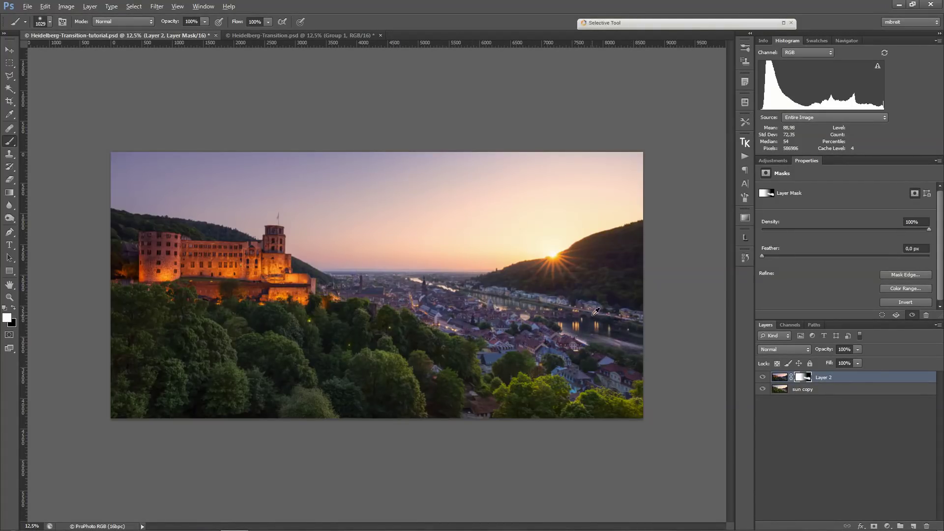
Brush white at 40% opacity on Layer 2's mask along the distant town between the castle and the river.
{"action": "right_click", "coordinate": [581, 314], "text": "alt"}
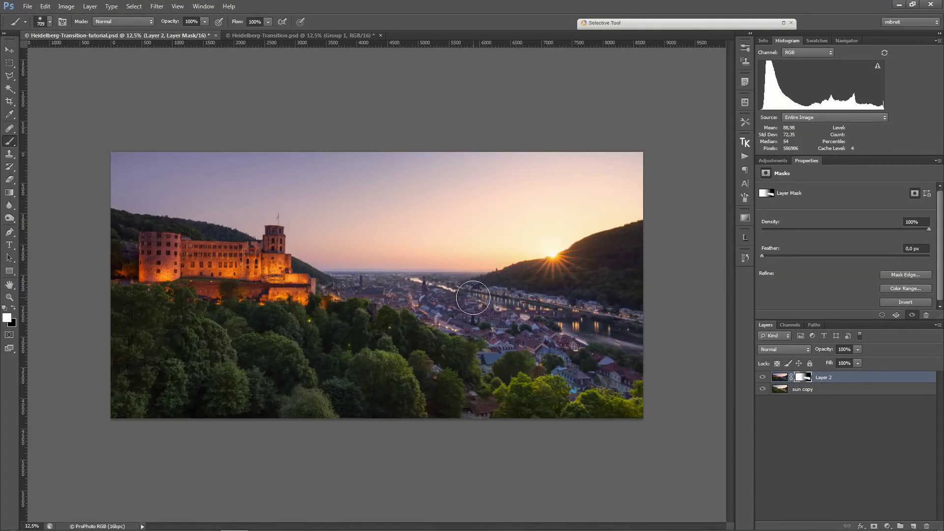
{"action": "key", "text": "ctrl+space"}
{"action": "left_click_drag", "start_coordinate": [396, 292], "coordinate": [398, 292]}
{"action": "left_click", "coordinate": [397, 292]}
{"action": "right_click", "coordinate": [350, 290], "text": "alt"}
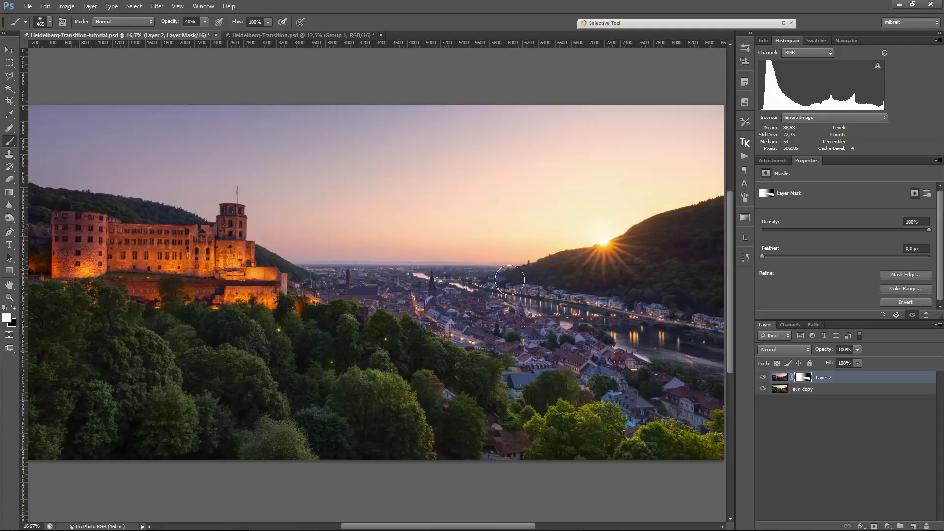
{"action": "scroll", "coordinate": [509, 280], "scroll_direction": "up", "scroll_amount": 2}
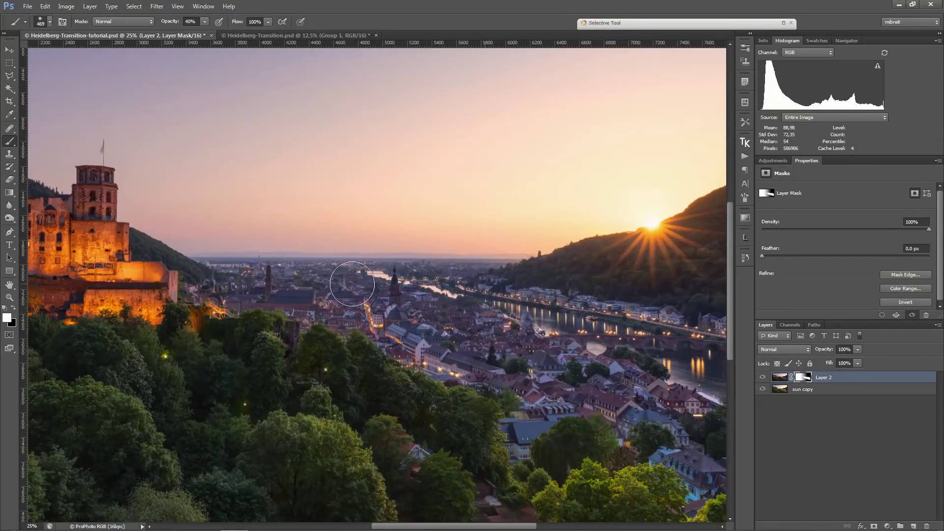
{"action": "scroll", "coordinate": [325, 286], "scroll_direction": "down", "scroll_amount": 2}
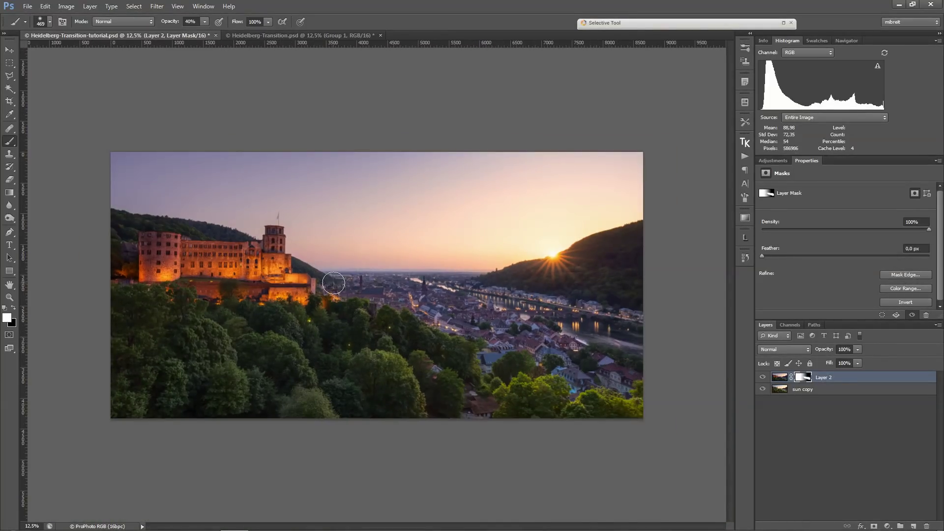
{"action": "left_click_drag", "start_coordinate": [398, 290], "coordinate": [433, 294]}
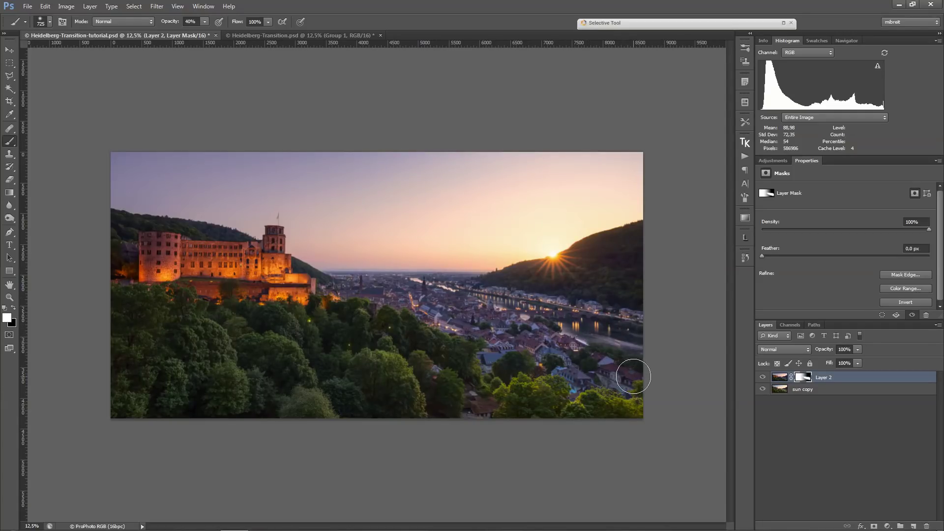
Paint black at 100% opacity on Layer 2's mask over the foreground trees to bring back the sunlit foliage.
{"action": "key", "text": "x"}
{"action": "left_click_drag", "start_coordinate": [243, 339], "coordinate": [281, 331]}
{"action": "left_click_drag", "start_coordinate": [195, 339], "coordinate": [178, 343]}
{"action": "left_click", "coordinate": [763, 377]}
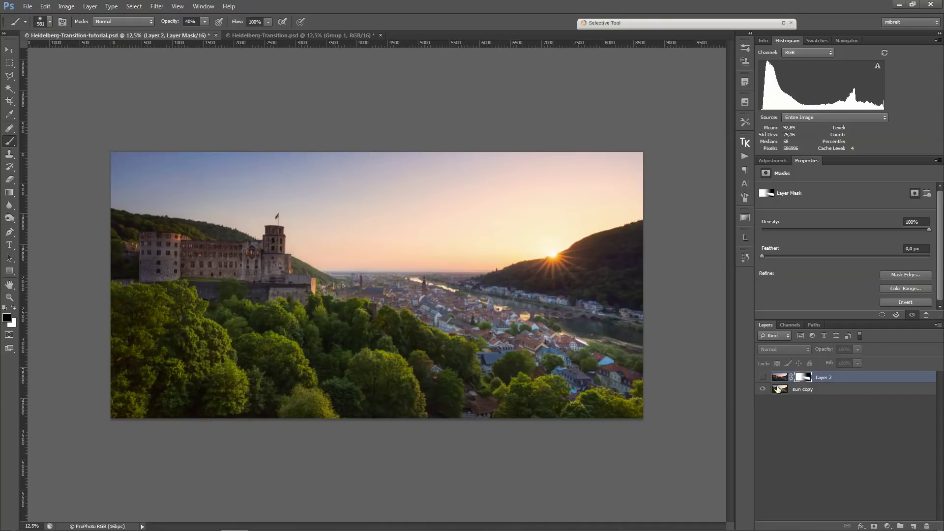
{"action": "left_click", "coordinate": [763, 377]}
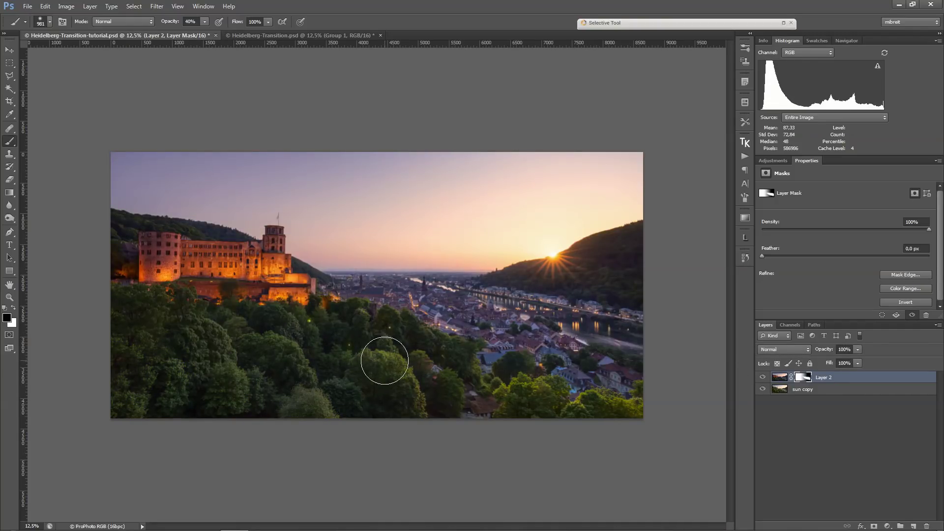
{"action": "key", "text": "0"}
{"action": "mouse_move", "coordinate": [177, 326]}
{"action": "left_mouse_down"}
{"action": "mouse_move", "coordinate": [210, 344]}
{"action": "mouse_move", "coordinate": [237, 384]}
{"action": "mouse_move", "coordinate": [145, 364]}
{"action": "mouse_move", "coordinate": [201, 368]}
{"action": "left_mouse_up"}
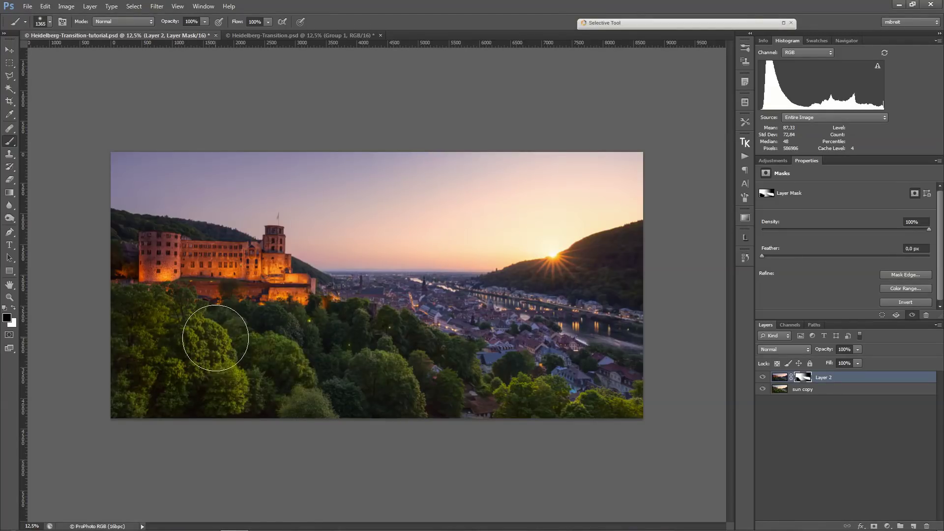
{"action": "mouse_move", "coordinate": [215, 338]}
{"action": "left_mouse_down"}
{"action": "mouse_move", "coordinate": [354, 341]}
{"action": "mouse_move", "coordinate": [428, 370]}
{"action": "mouse_move", "coordinate": [417, 364]}
{"action": "left_mouse_up"}
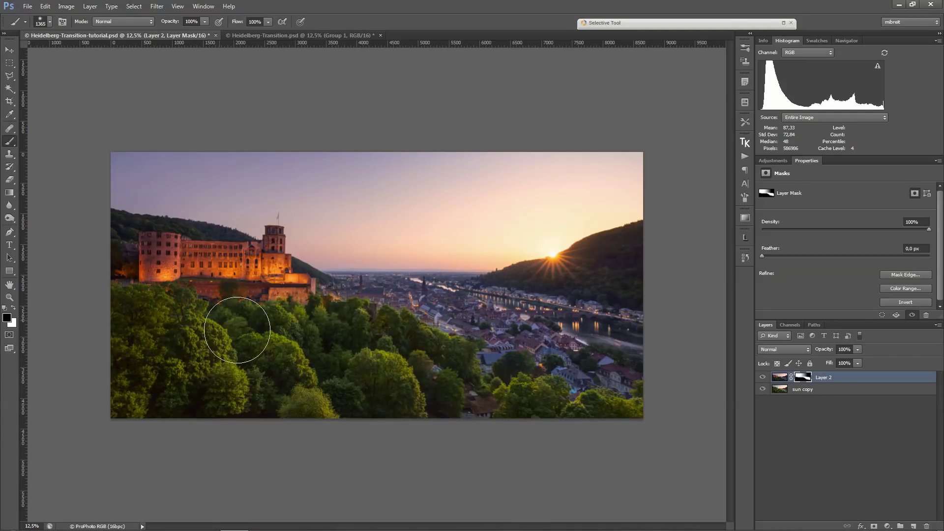
Brush white at 20% opacity on Layer 2's mask over the trees below the castle to soften the transition.
{"action": "key", "text": "bracketleft"}
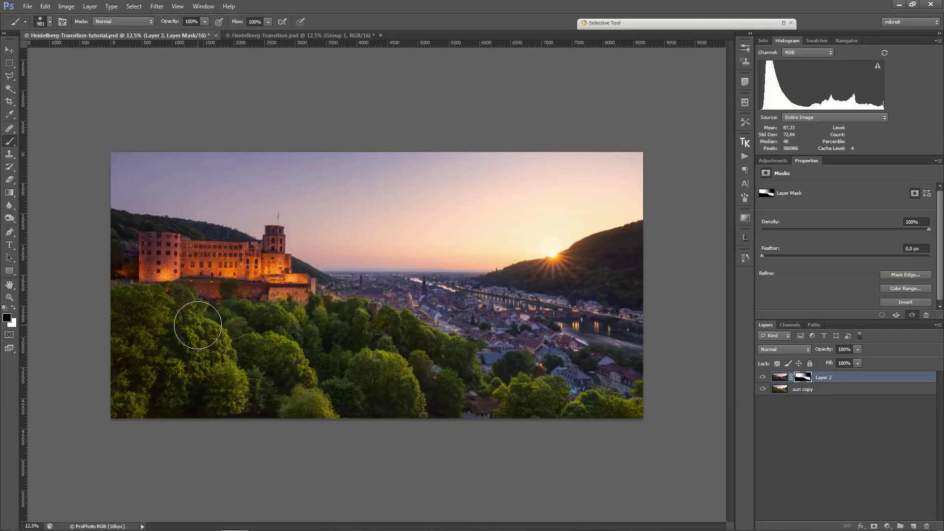
{"action": "key", "text": "x"}
{"action": "left_click", "coordinate": [206, 352], "text": "ctrl"}
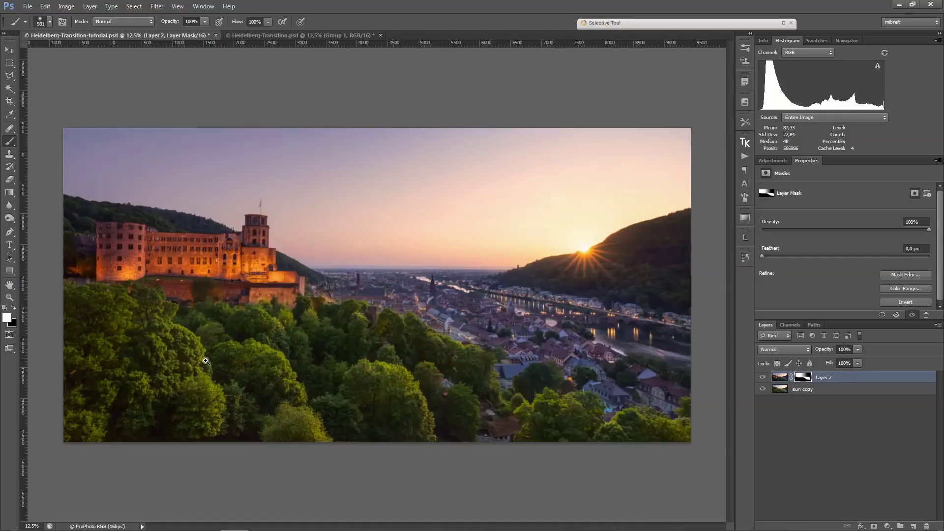
{"action": "left_click_drag", "start_coordinate": [206, 352], "coordinate": [187, 352]}
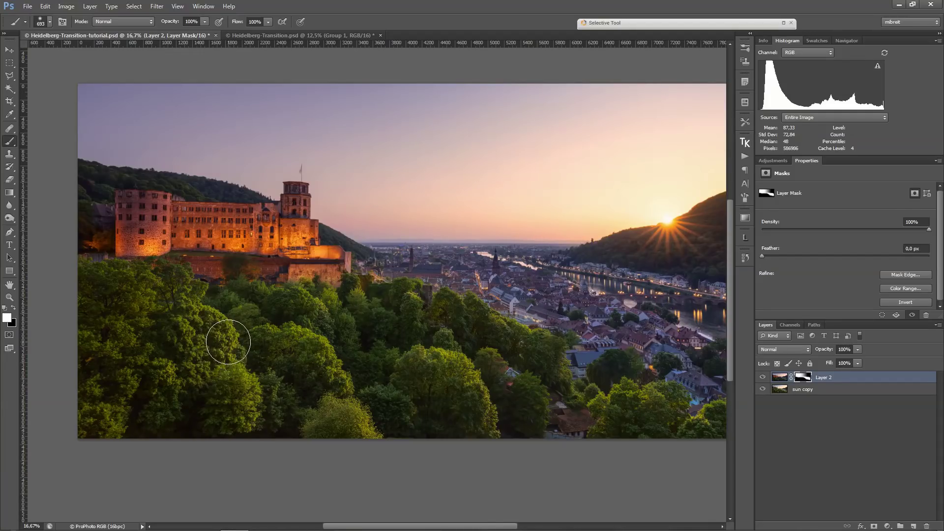
{"action": "key", "text": "2"}
{"action": "mouse_move", "coordinate": [201, 325]}
{"action": "left_mouse_down"}
{"action": "mouse_move", "coordinate": [215, 373]}
{"action": "mouse_move", "coordinate": [234, 394]}
{"action": "mouse_move", "coordinate": [225, 418]}
{"action": "mouse_move", "coordinate": [169, 379]}
{"action": "mouse_move", "coordinate": [106, 407]}
{"action": "mouse_move", "coordinate": [125, 314]}
{"action": "mouse_move", "coordinate": [293, 333]}
{"action": "mouse_move", "coordinate": [310, 348]}
{"action": "mouse_move", "coordinate": [276, 394]}
{"action": "mouse_move", "coordinate": [429, 382]}
{"action": "mouse_move", "coordinate": [474, 436]}
{"action": "mouse_move", "coordinate": [489, 432]}
{"action": "mouse_move", "coordinate": [468, 380]}
{"action": "mouse_move", "coordinate": [320, 308]}
{"action": "left_mouse_up"}
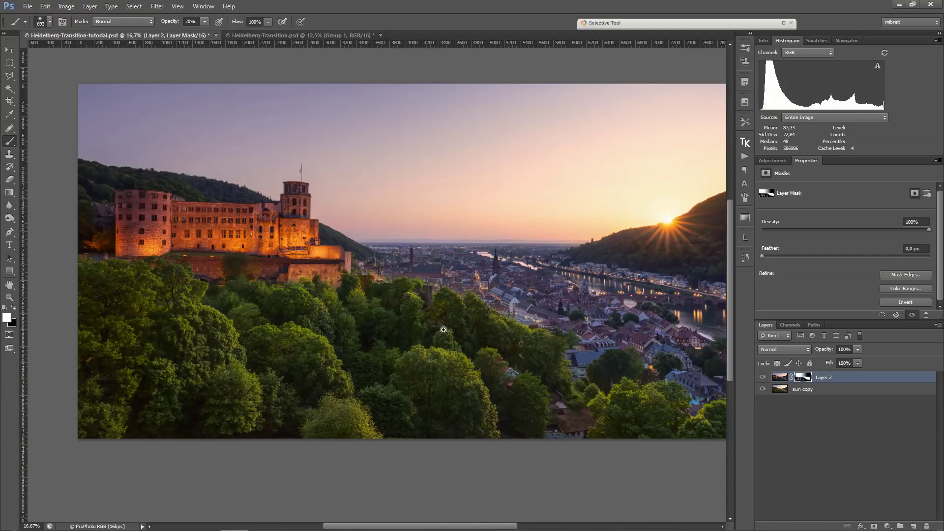
{"action": "scroll", "coordinate": [445, 322], "scroll_direction": "up", "scroll_amount": 1}
{"action": "left_click", "coordinate": [477, 391], "text": "ctrl+alt"}
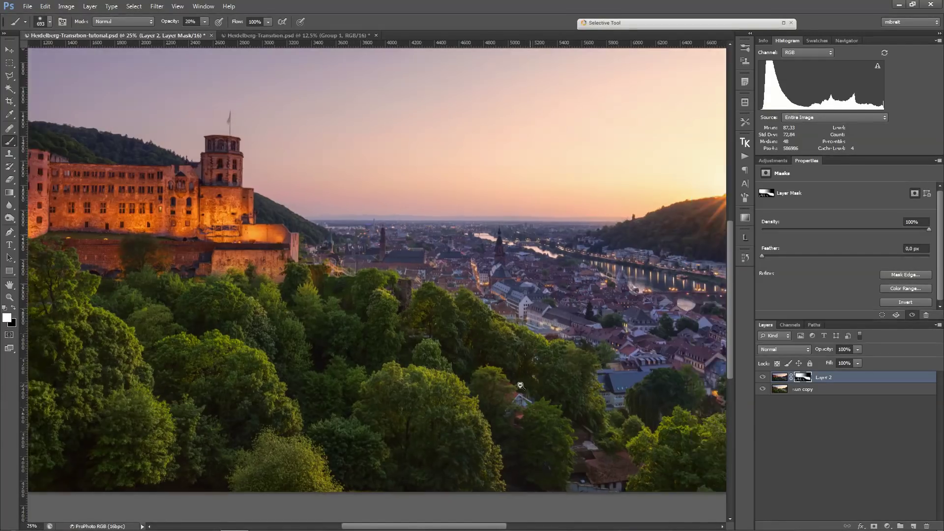
{"action": "left_click", "coordinate": [477, 391], "text": "ctrl+alt"}
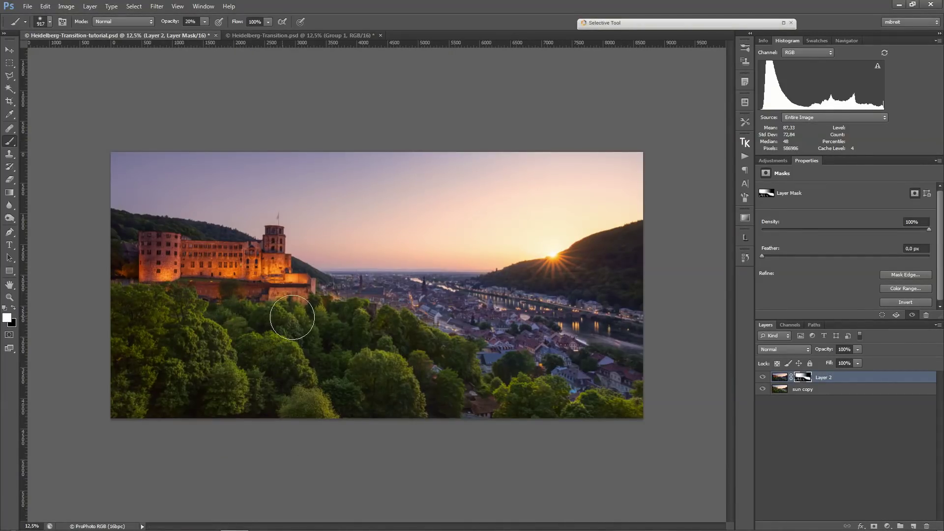
Compare the castle area with Layer 2 hidden and shown, and brush black at 20% opacity over the wooded hillside behind the castle.
{"action": "right_click", "coordinate": [117, 250], "text": "alt"}
{"action": "left_click", "coordinate": [110, 240], "text": "ctrl"}
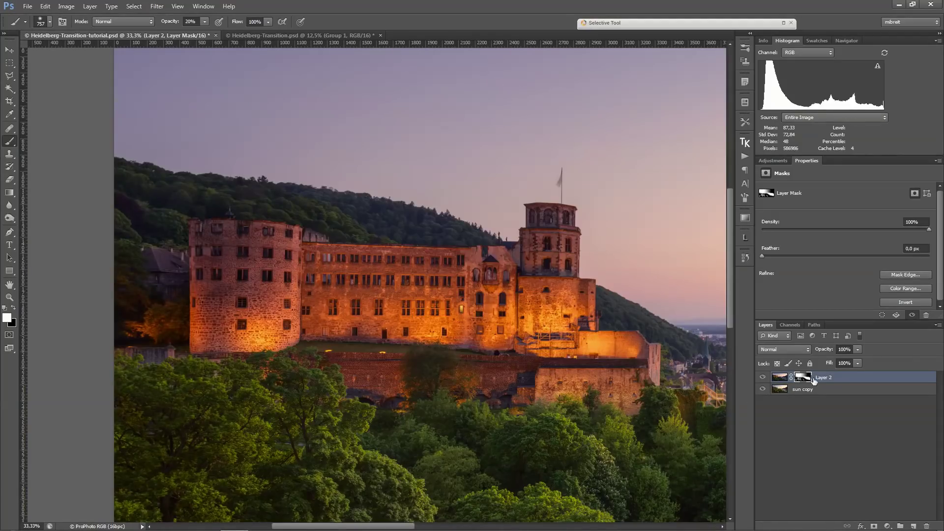
{"action": "left_click", "coordinate": [763, 377]}
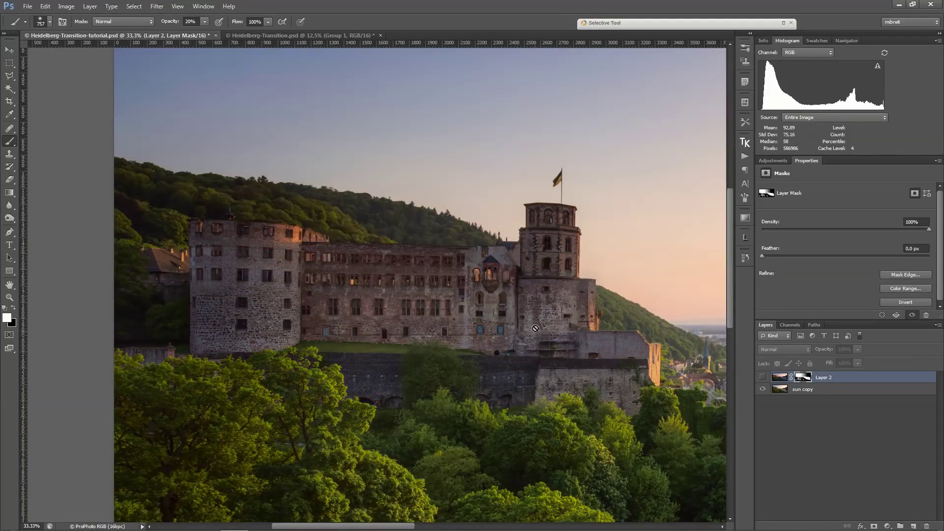
{"action": "left_click", "coordinate": [763, 377]}
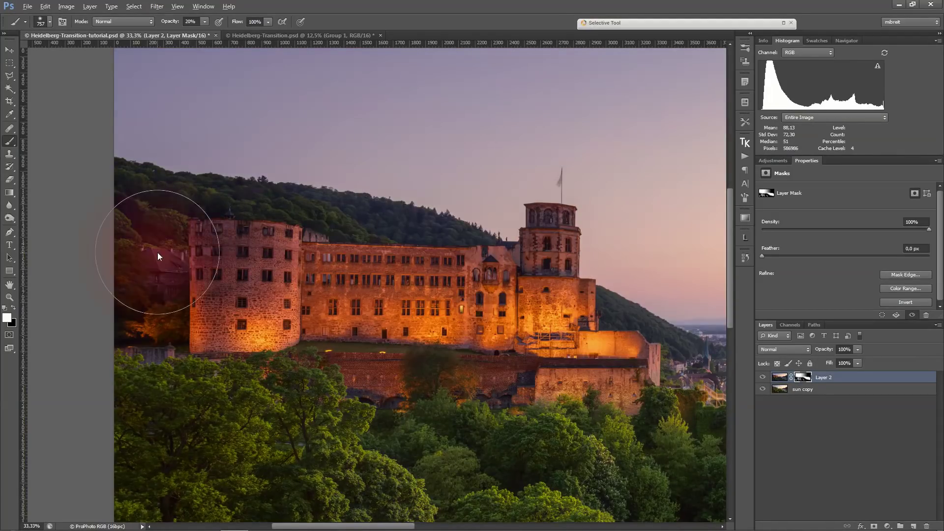
{"action": "key", "text": "x"}
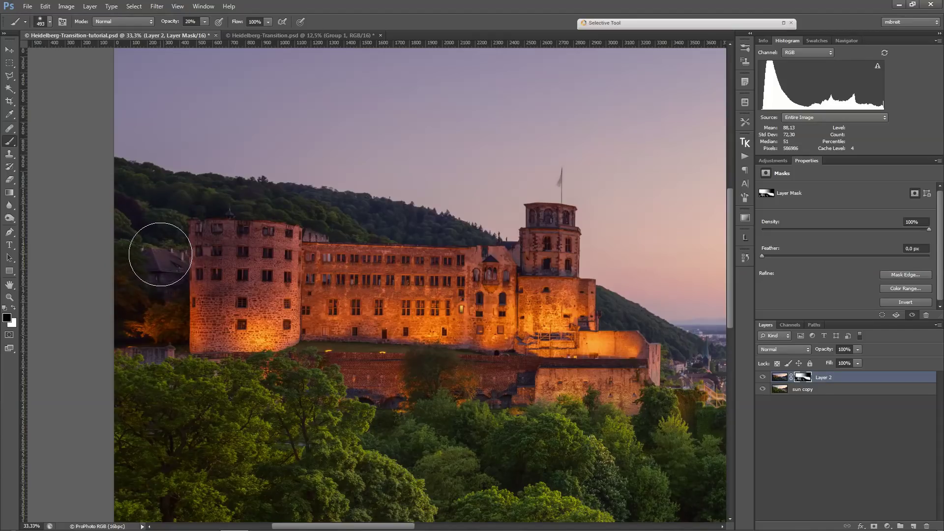
{"action": "mouse_move", "coordinate": [133, 206]}
{"action": "left_mouse_down"}
{"action": "mouse_move", "coordinate": [166, 206]}
{"action": "mouse_move", "coordinate": [141, 190]}
{"action": "left_mouse_up"}
{"action": "scroll", "coordinate": [344, 220], "scroll_direction": "right", "scroll_amount": 5}
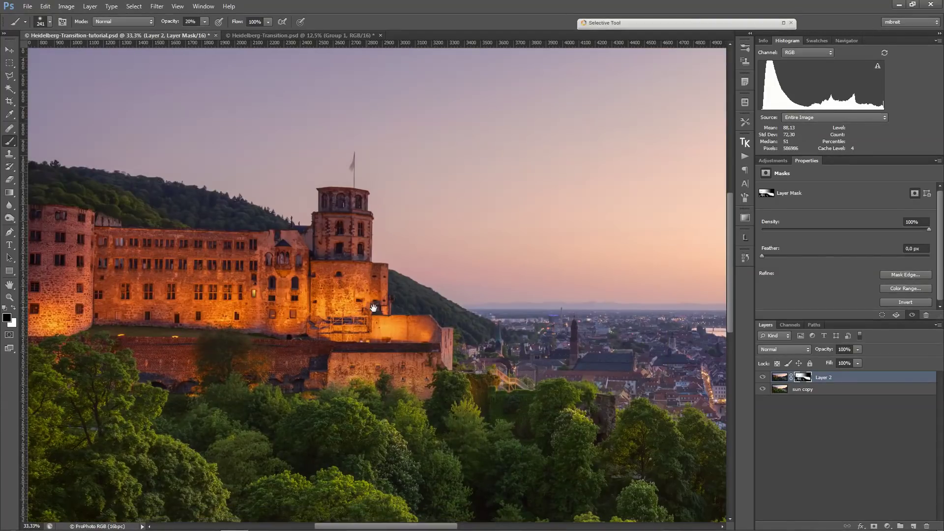
Examine the blend from the castle across the town and river to the sunlit hill, up close and as a whole.
{"action": "key", "text": "ctrl+plus"}
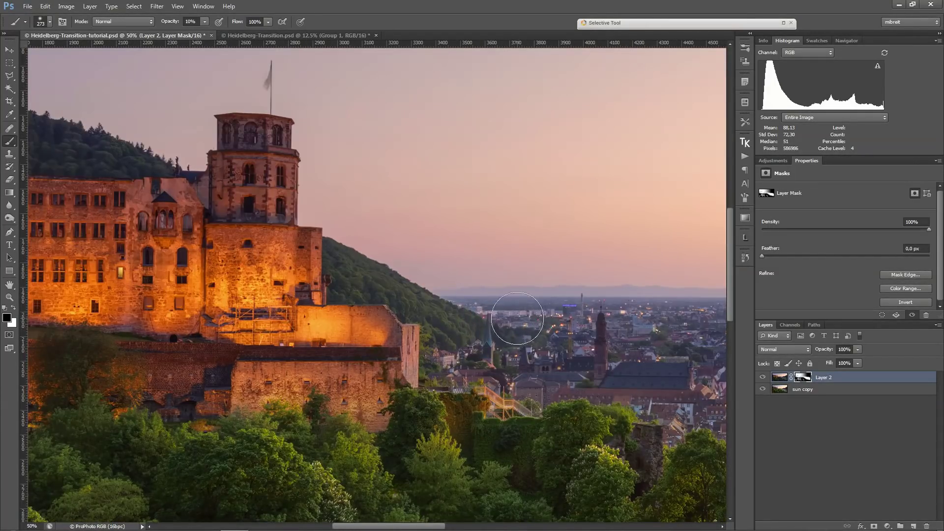
{"action": "key", "text": "1"}
{"action": "left_click_drag", "start_coordinate": [634, 332], "coordinate": [411, 333]}
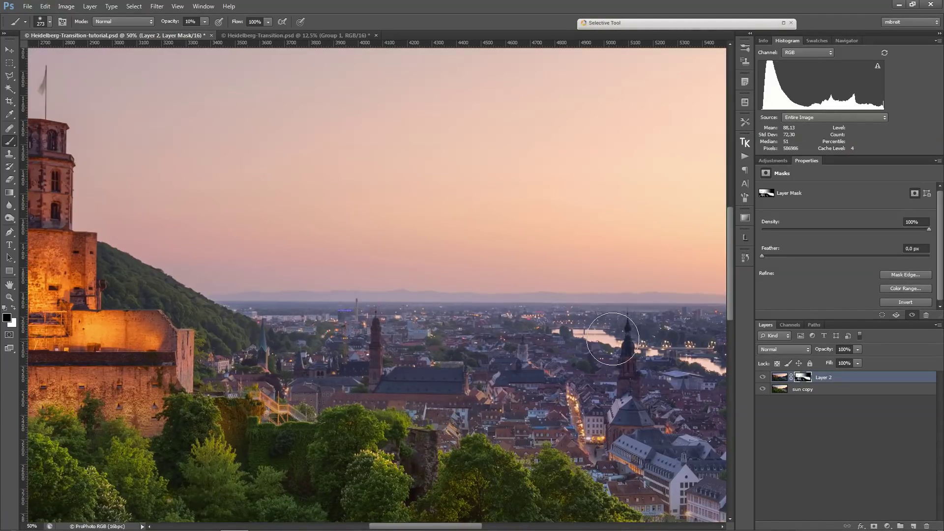
{"action": "left_click_drag", "start_coordinate": [533, 332], "coordinate": [361, 332]}
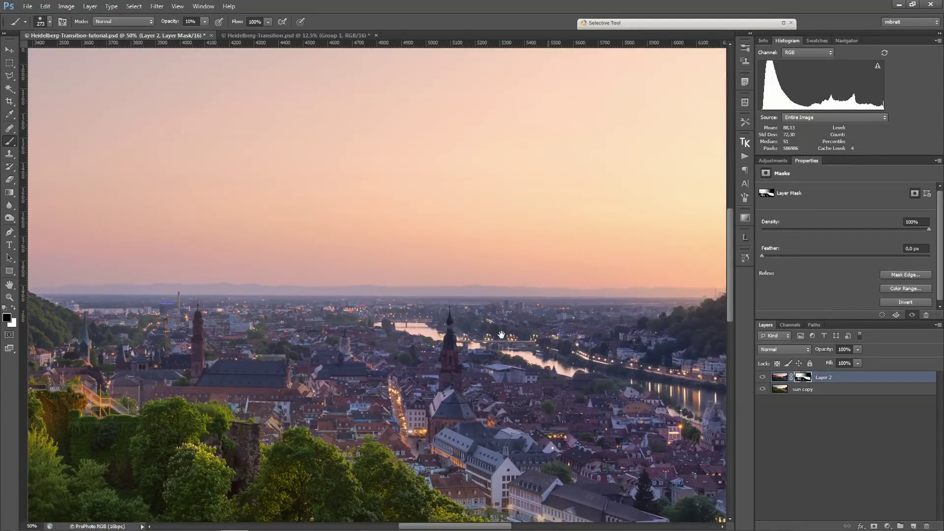
{"action": "left_click_drag", "start_coordinate": [551, 334], "coordinate": [412, 333]}
{"action": "left_click", "coordinate": [537, 338], "text": "ctrl+alt"}
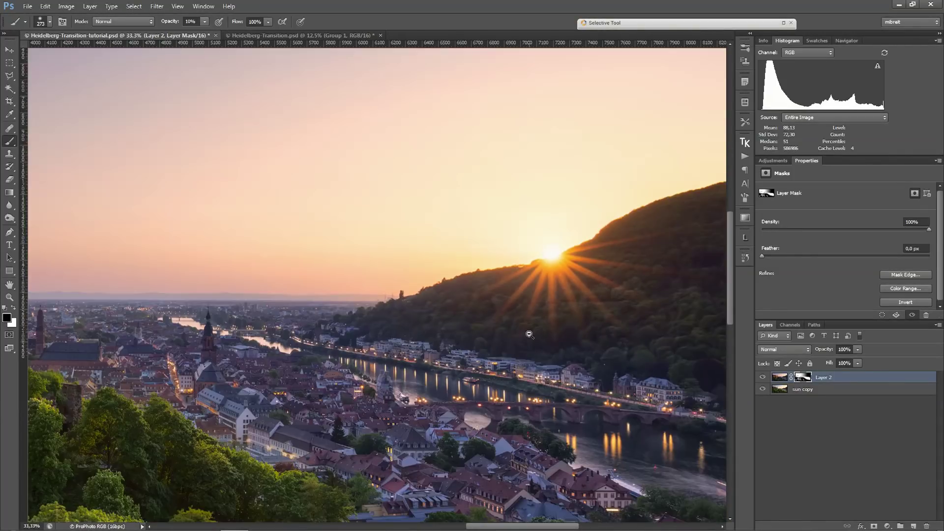
{"action": "left_click", "coordinate": [530, 334], "text": "ctrl+alt"}
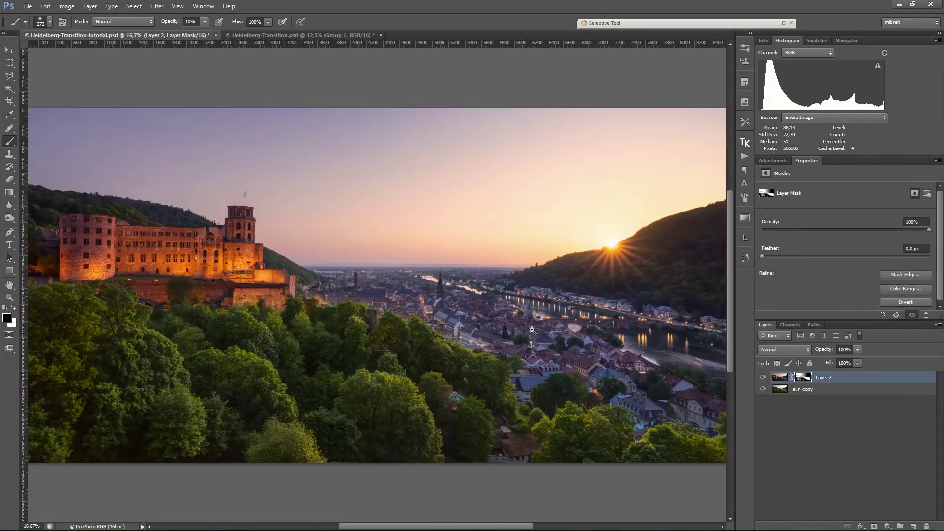
{"action": "left_click", "coordinate": [594, 326], "text": "ctrl+alt"}
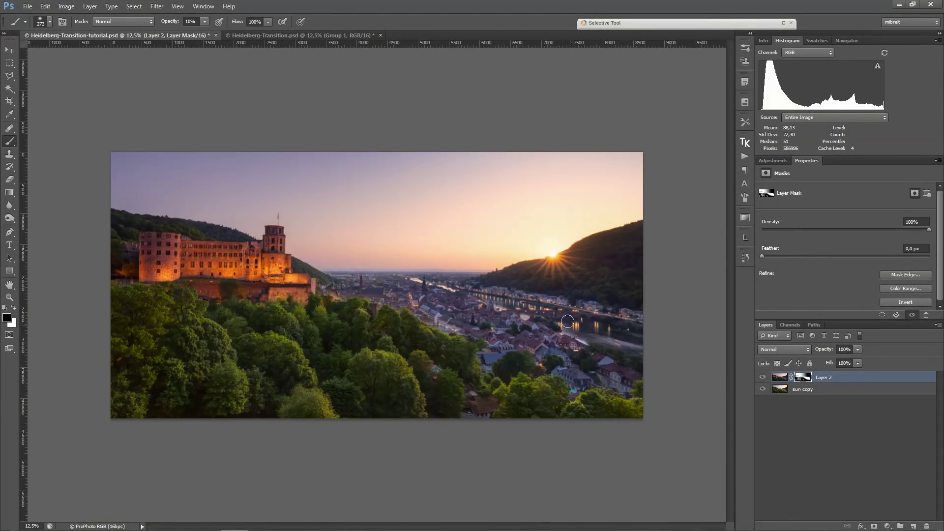
Brush black at 10% opacity on Layer 2's mask over the far riverbank below the sunlit hill.
{"action": "mouse_move", "coordinate": [590, 295]}
{"action": "left_mouse_down"}
{"action": "mouse_move", "coordinate": [611, 306]}
{"action": "mouse_move", "coordinate": [623, 296]}
{"action": "left_mouse_up"}
{"action": "key", "text": "x"}
{"action": "key", "text": "x"}
Compare the trees with Layer 2's mask disabled and enabled, and brush white at 50% opacity over the small lamps among the foliage.
{"action": "key", "text": "ctrl+plus"}
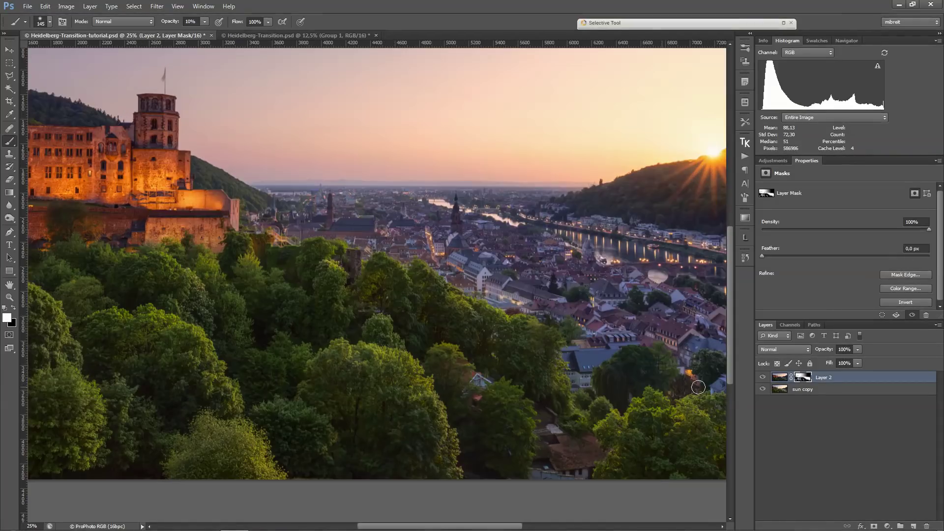
{"action": "left_click", "coordinate": [799, 379], "text": "shift"}
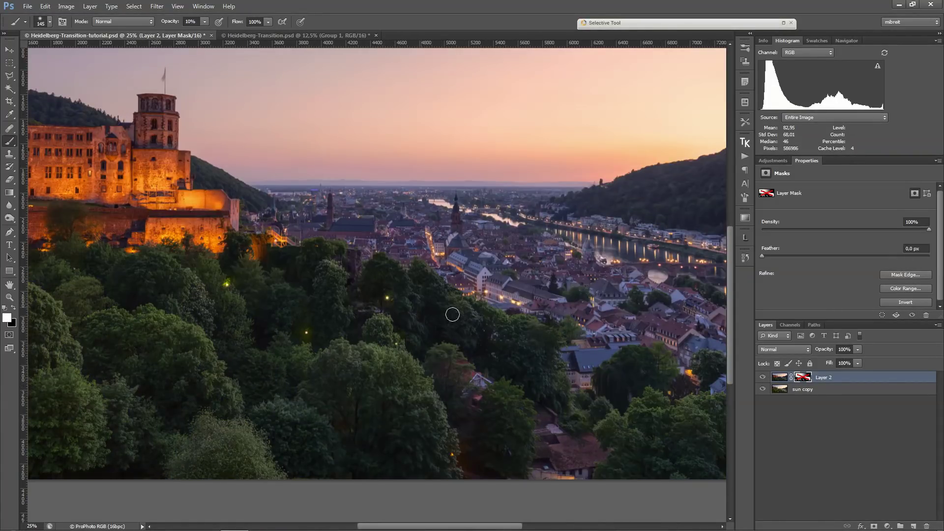
{"action": "left_click", "coordinate": [799, 378], "text": "shift"}
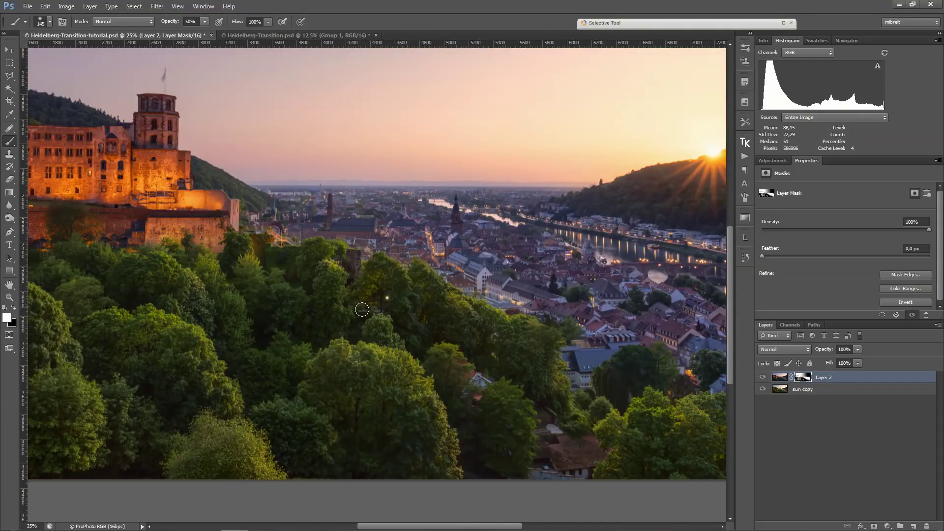
{"action": "left_click", "coordinate": [809, 378], "text": "shift"}
{"action": "left_click", "coordinate": [809, 378], "text": "shift"}
{"action": "left_click", "coordinate": [806, 379], "text": "shift"}
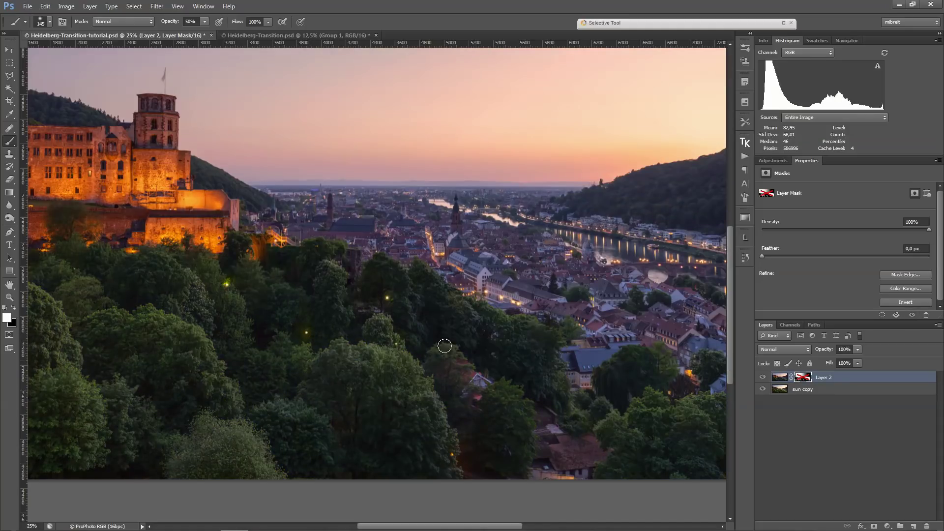
{"action": "left_click", "coordinate": [795, 378], "text": "shift"}
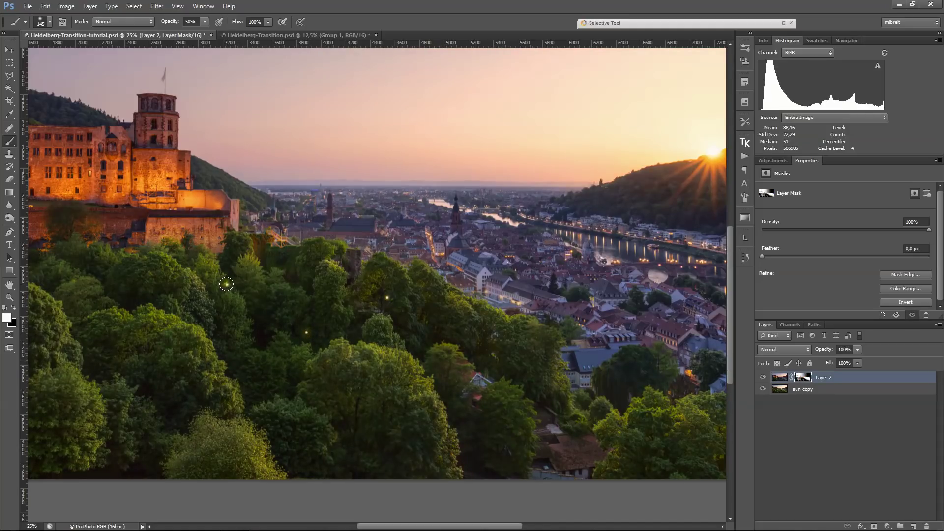
{"action": "left_click", "coordinate": [803, 379], "text": "shift"}
{"action": "left_click", "coordinate": [803, 379], "text": "shift"}
Brush black at 20% opacity on Layer 2's mask over the treetops beside the nearest houses, comparing with Layer 2 hidden and shown.
{"action": "key", "text": "bracketright"}
{"action": "key", "text": "bracketright"}
{"action": "key", "text": "bracketright"}
{"action": "key", "text": "bracketright"}
{"action": "left_click_drag", "start_coordinate": [613, 445], "coordinate": [438, 436]}
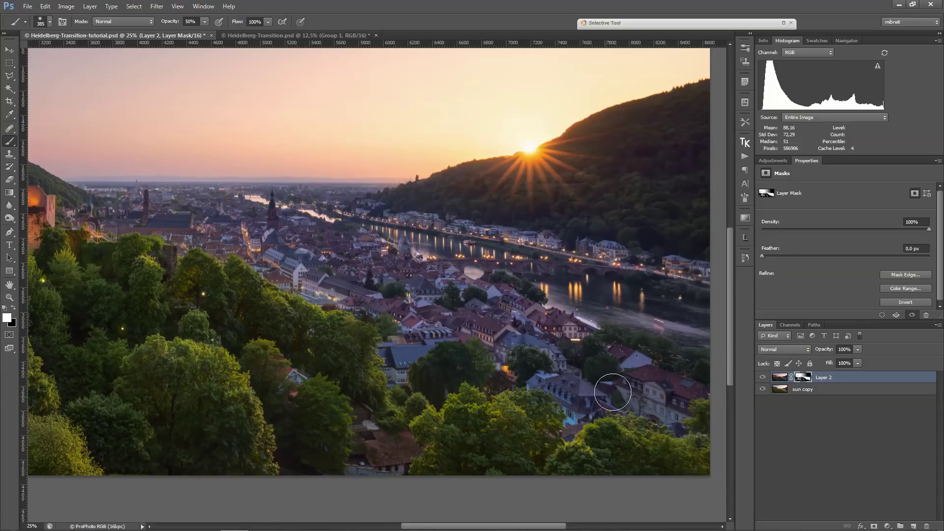
{"action": "key", "text": "x"}
{"action": "key", "text": "bracketleft"}
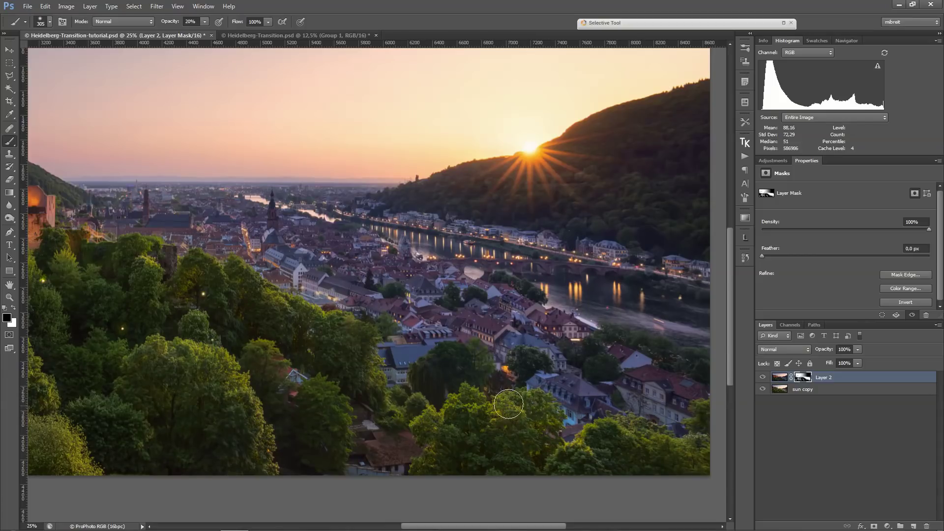
{"action": "left_click", "coordinate": [763, 377]}
{"action": "left_click", "coordinate": [762, 377]}
{"action": "scroll", "coordinate": [510, 436], "scroll_direction": "right", "scroll_amount": 3}
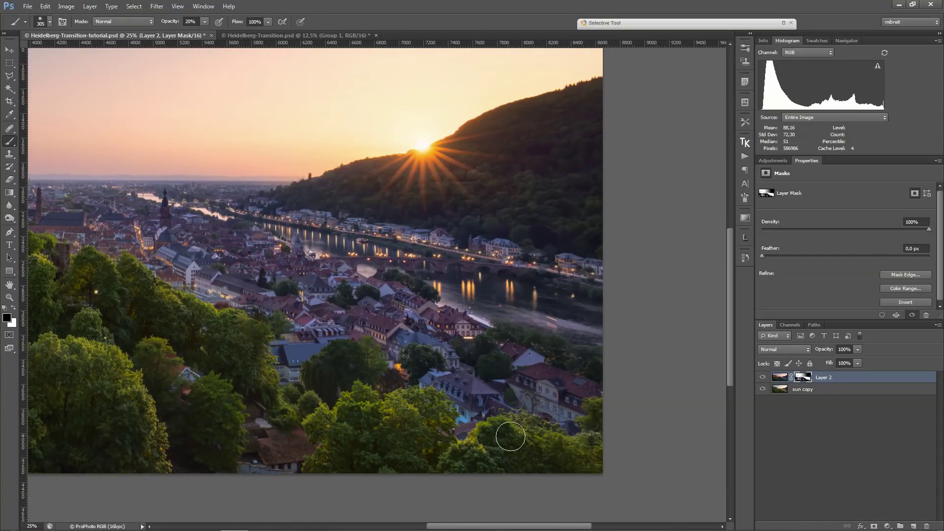
Brush white at 20% opacity on Layer 2's mask over the trees in the photo's lower-right corner.
{"action": "key", "text": "x"}
{"action": "left_click_drag", "start_coordinate": [439, 436], "coordinate": [562, 382]}
{"action": "scroll", "coordinate": [491, 357], "scroll_direction": "down", "scroll_amount": 3}
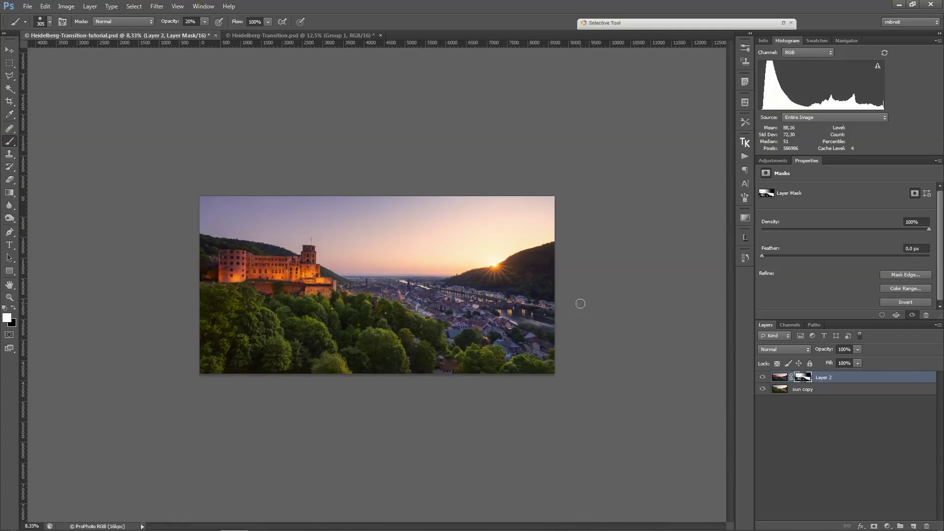
Brush white at 20% opacity on Layer 2's mask over the bright sky, comparing with the mask disabled and the layer hidden.
{"action": "left_click", "coordinate": [804, 377], "text": "shift"}
{"action": "left_click", "coordinate": [800, 378], "text": "shift"}
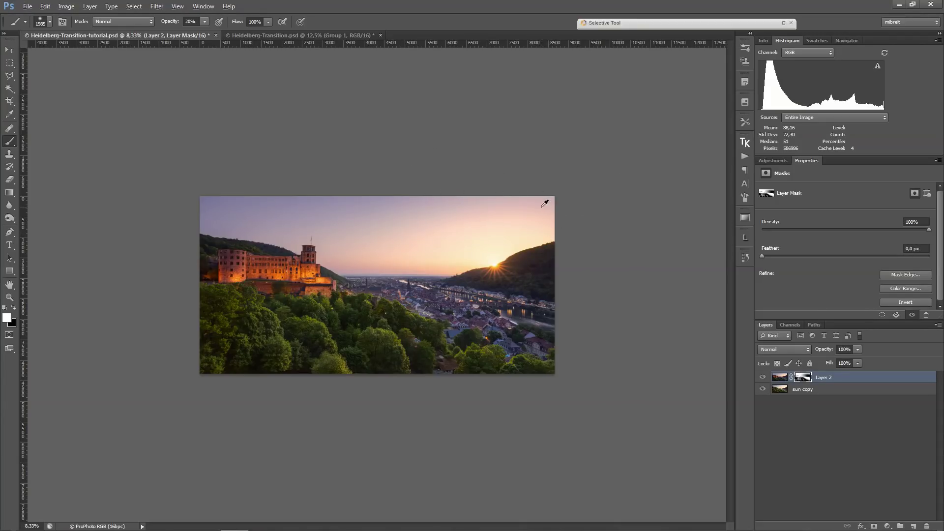
{"action": "key", "text": "ctrl+plus"}
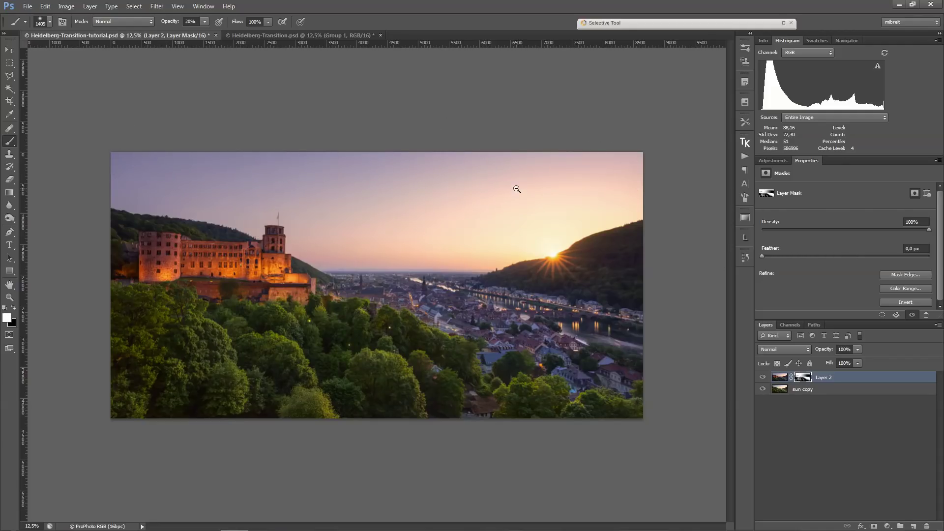
{"action": "key", "text": "ctrl+minus"}
{"action": "left_click", "coordinate": [763, 377]}
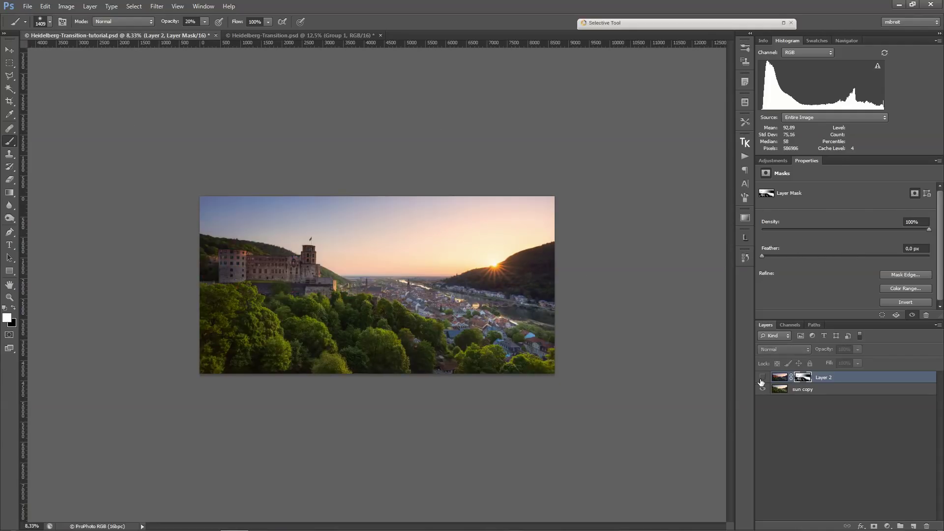
{"action": "left_click", "coordinate": [762, 378]}
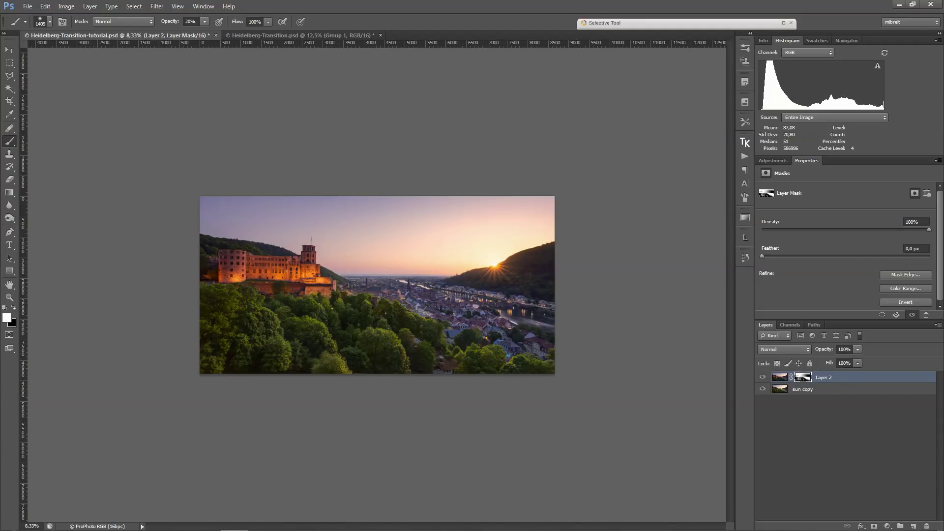
Add a Curves adjustment above Layer 2 that darkens the shadows, with points at input 58, output 47 and input 177, output 172.
{"action": "left_click", "coordinate": [888, 526]}
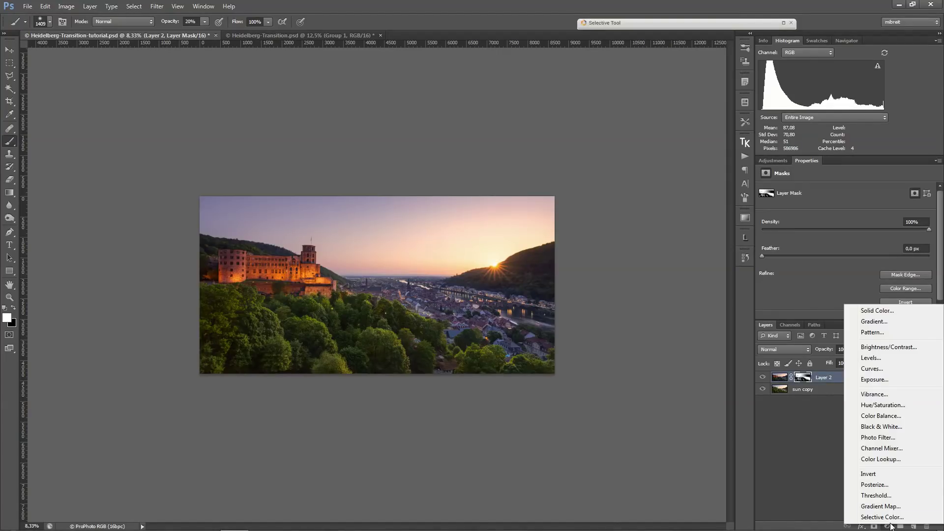
{"action": "left_click", "coordinate": [873, 368]}
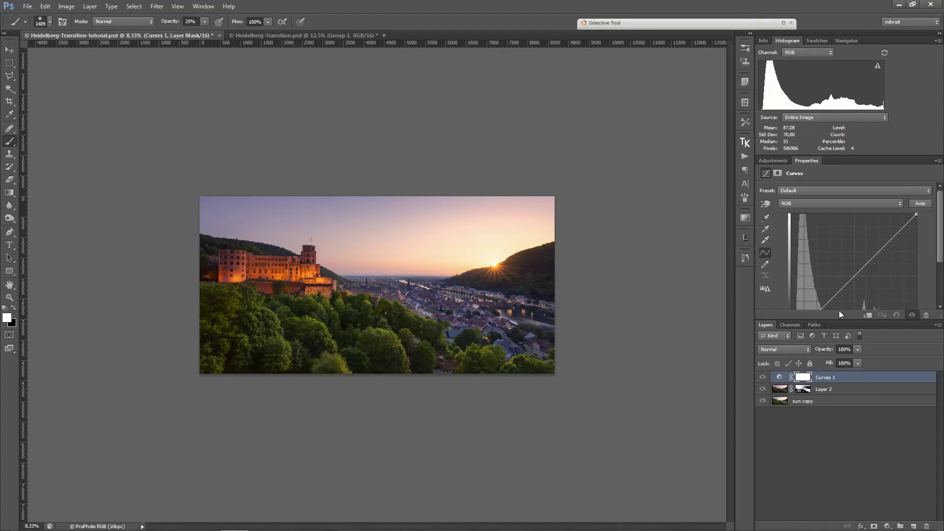
{"action": "left_click_drag", "start_coordinate": [856, 320], "coordinate": [857, 376]}
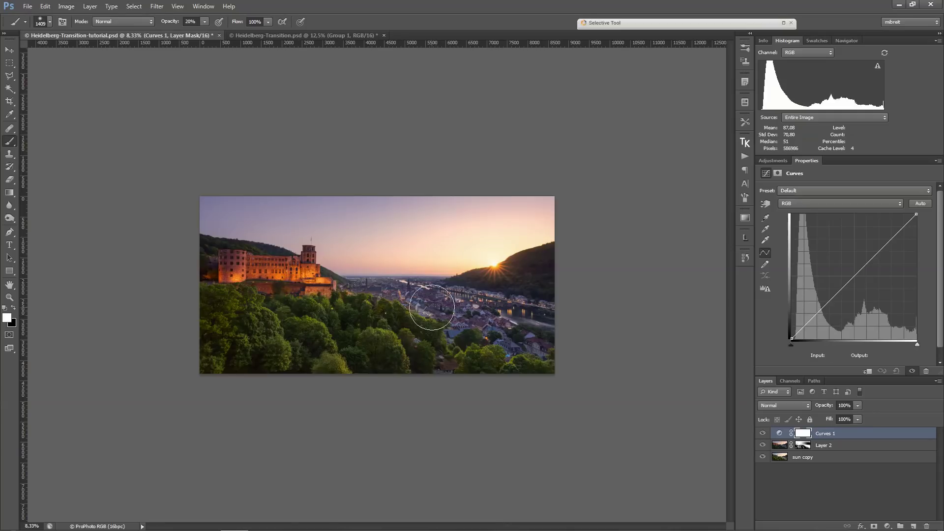
{"action": "left_click_drag", "start_coordinate": [442, 310], "coordinate": [423, 308]}
{"action": "left_click_drag", "start_coordinate": [821, 311], "coordinate": [820, 312]}
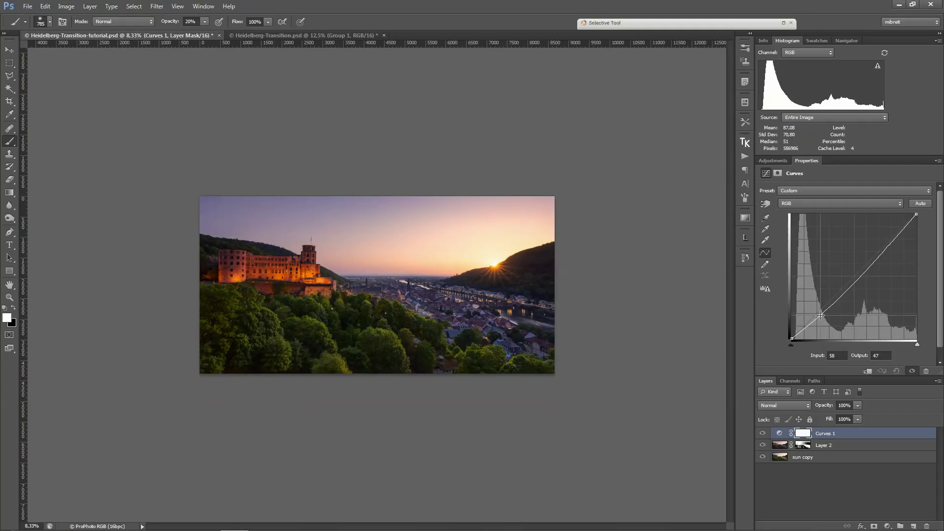
{"action": "left_click_drag", "start_coordinate": [880, 251], "coordinate": [878, 254]}
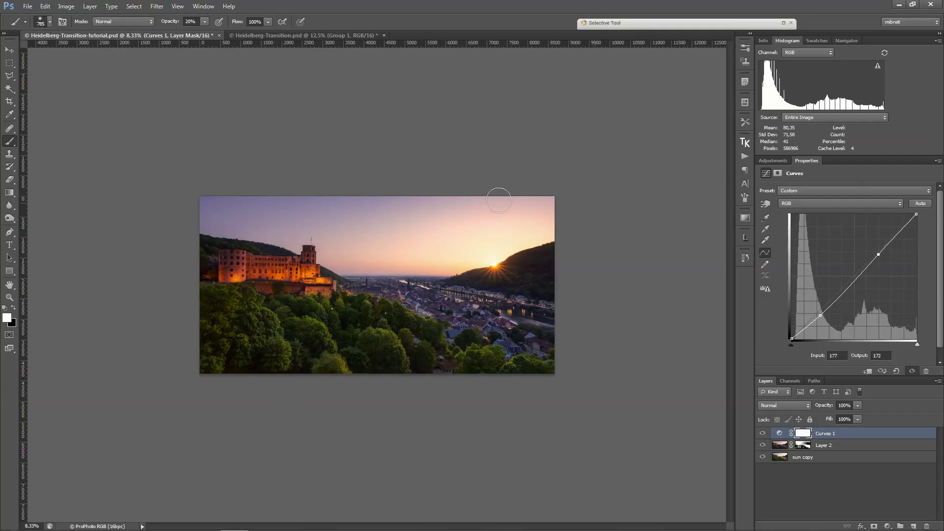
Draw a black-to-transparent linear gradient on the Curves mask from the sunburst side toward the castle.
{"action": "left_click", "coordinate": [9, 192]}
{"action": "key", "text": "x"}
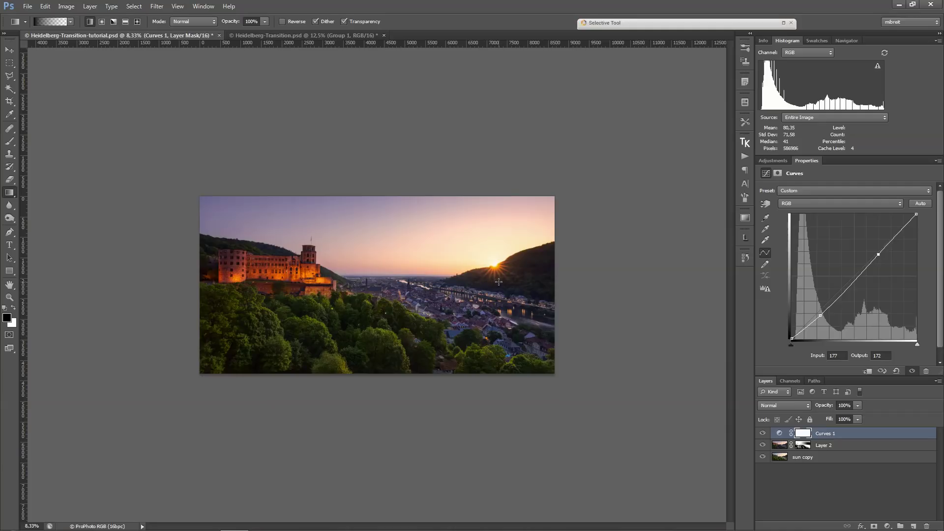
{"action": "left_click_drag", "start_coordinate": [475, 284], "coordinate": [229, 276]}
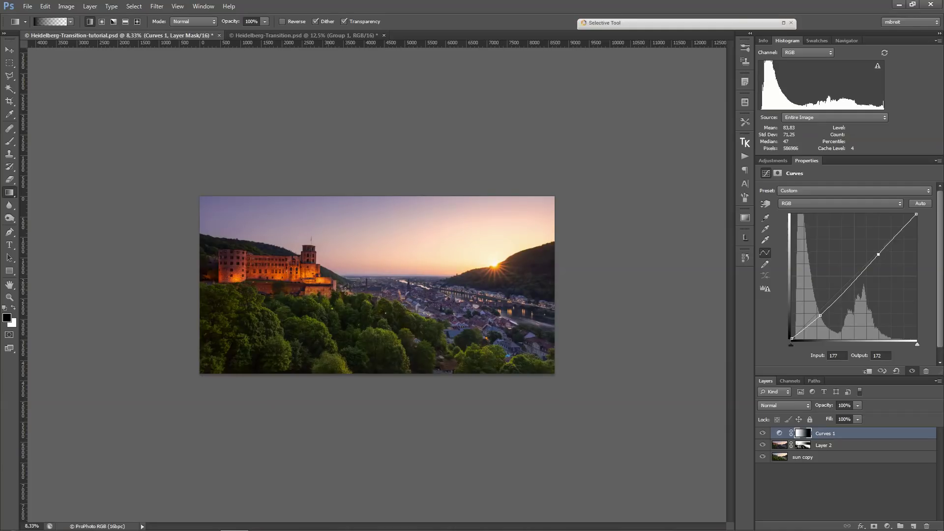
Brush black at 50% opacity on the Curves mask over the castle and the trees below it, comparing with the mask disabled.
{"action": "key", "text": "b"}
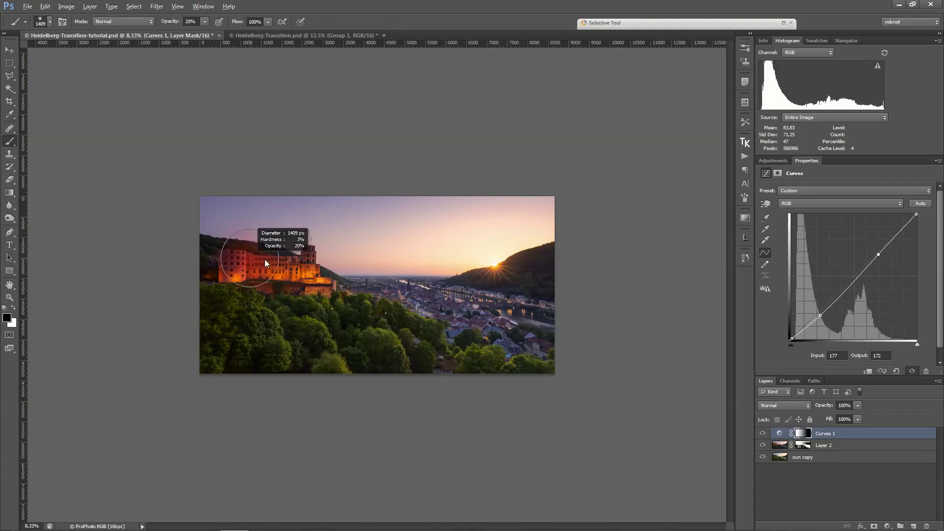
{"action": "key", "text": "x"}
{"action": "key", "text": "5"}
{"action": "key", "text": "x"}
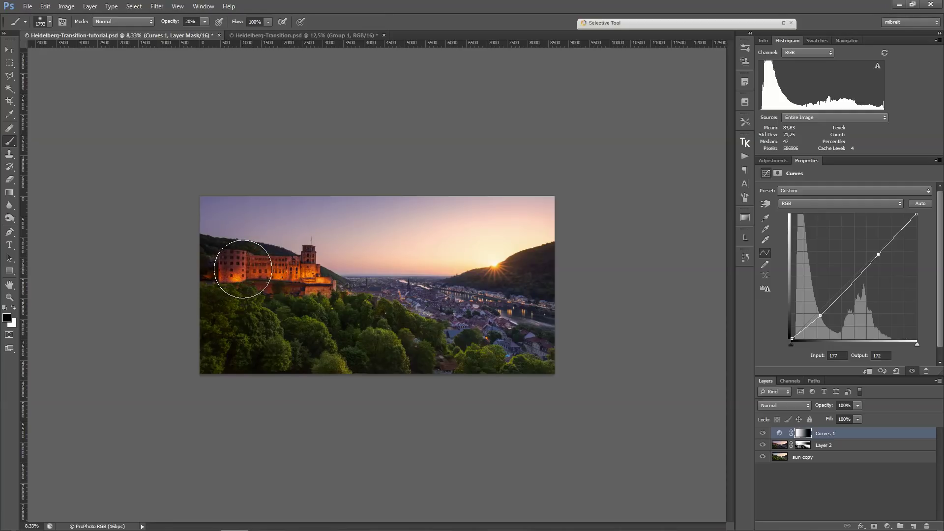
{"action": "left_click_drag", "start_coordinate": [238, 270], "coordinate": [222, 276]}
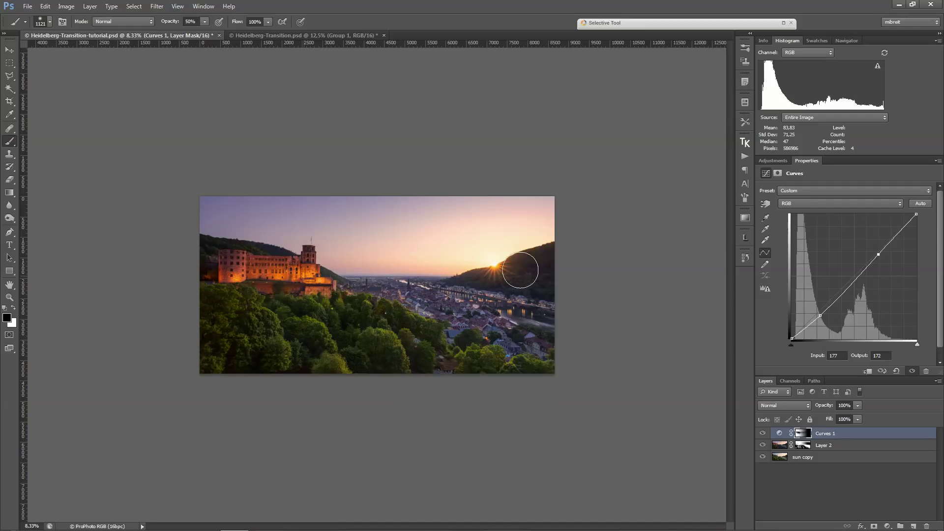
{"action": "left_click_drag", "start_coordinate": [234, 299], "coordinate": [231, 301]}
{"action": "left_click", "coordinate": [803, 433], "text": "shift"}
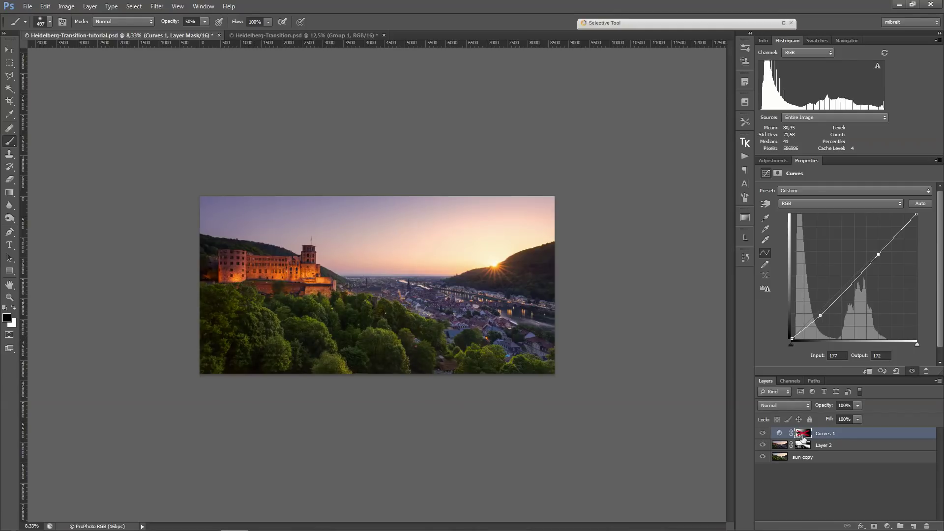
{"action": "left_click", "coordinate": [803, 434], "text": "shift"}
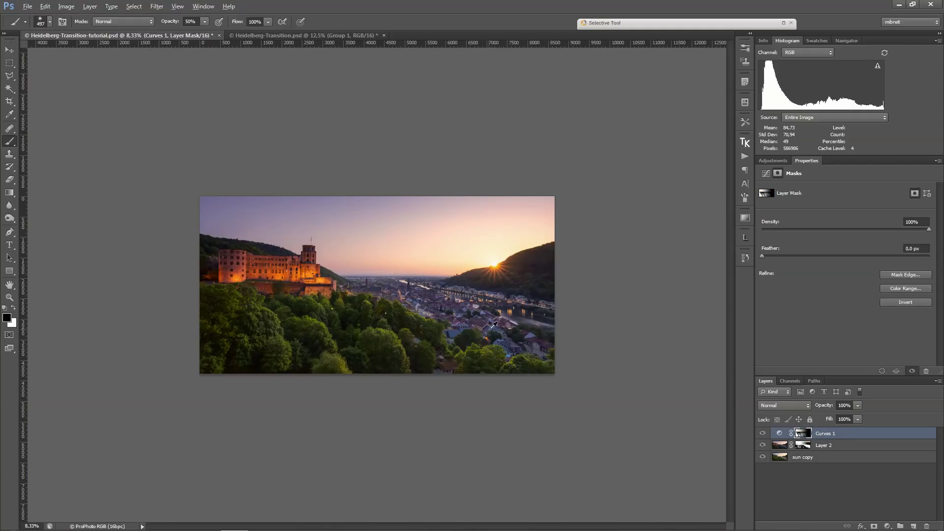
Brush white at 20% opacity on the Curves mask to bring back some darkening along the photo's left side.
{"action": "key", "text": "x"}
{"action": "key", "text": "2"}
{"action": "key", "text": "bracketleft"}
{"action": "key", "text": "bracketleft"}
{"action": "key", "text": "bracketleft"}
{"action": "key", "text": "bracketleft"}
Add a Photo Filter adjustment with Warming Filter (85) between the Curves adjustment and Layer 2, and clip it to Layer 2.
{"action": "left_click", "coordinate": [887, 526]}
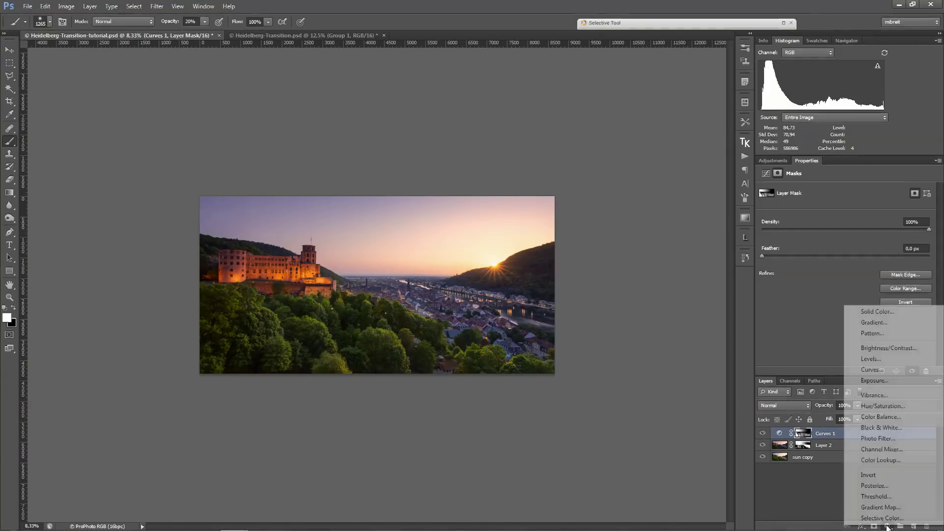
{"action": "left_click", "coordinate": [903, 441]}
{"action": "left_click_drag", "start_coordinate": [869, 439], "coordinate": [823, 447]}
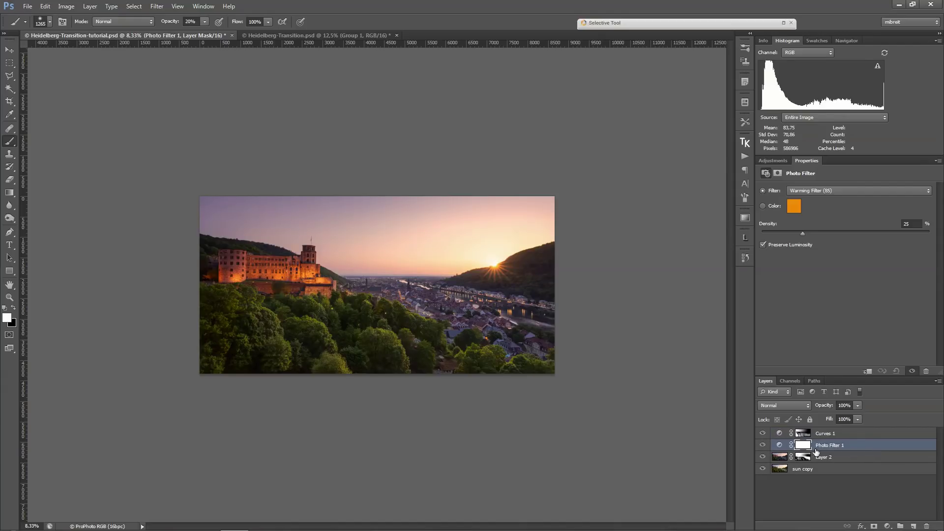
{"action": "key", "text": "ctrl+alt+g"}
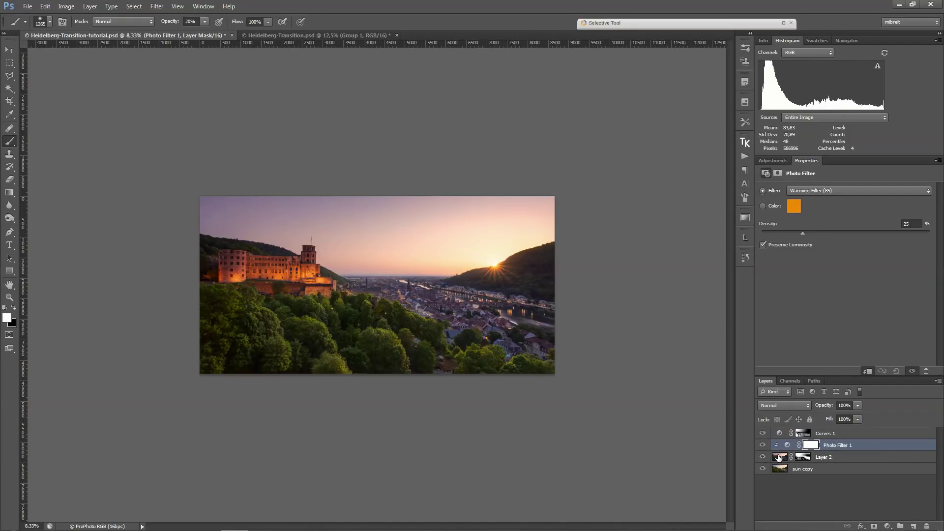
Set the Photo Filter's density to 10% and hide the adjustment to compare the colour.
{"action": "left_click_drag", "start_coordinate": [799, 234], "coordinate": [792, 233]}
{"action": "left_click_drag", "start_coordinate": [788, 234], "coordinate": [777, 234]}
{"action": "left_click", "coordinate": [763, 444]}
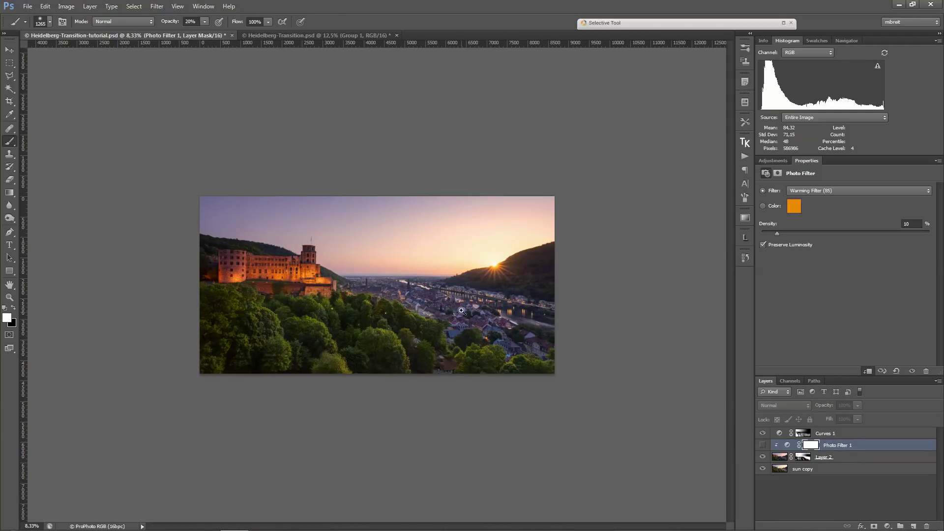
Show the Photo Filter adjustment again with its density at 11%, comparing the image with and without it.
{"action": "key", "text": "ctrl+plus"}
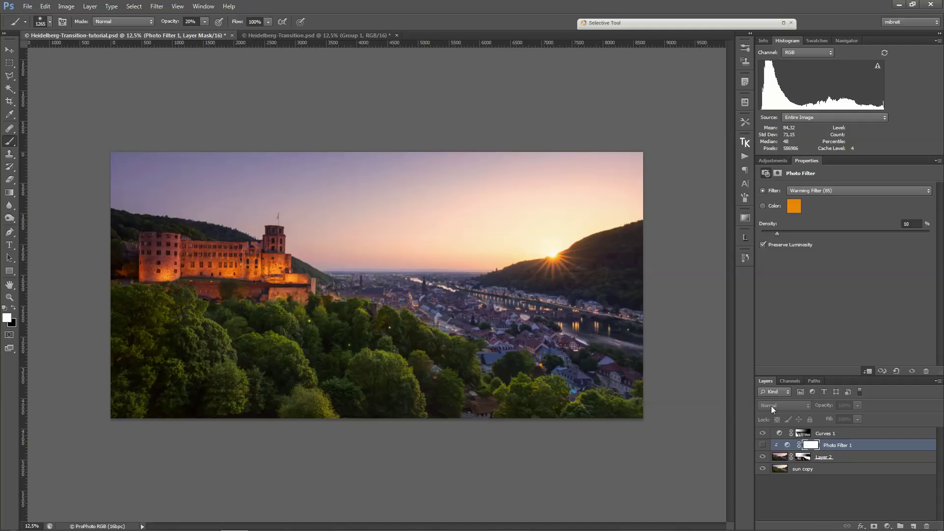
{"action": "left_click", "coordinate": [763, 444]}
{"action": "left_click", "coordinate": [763, 445]}
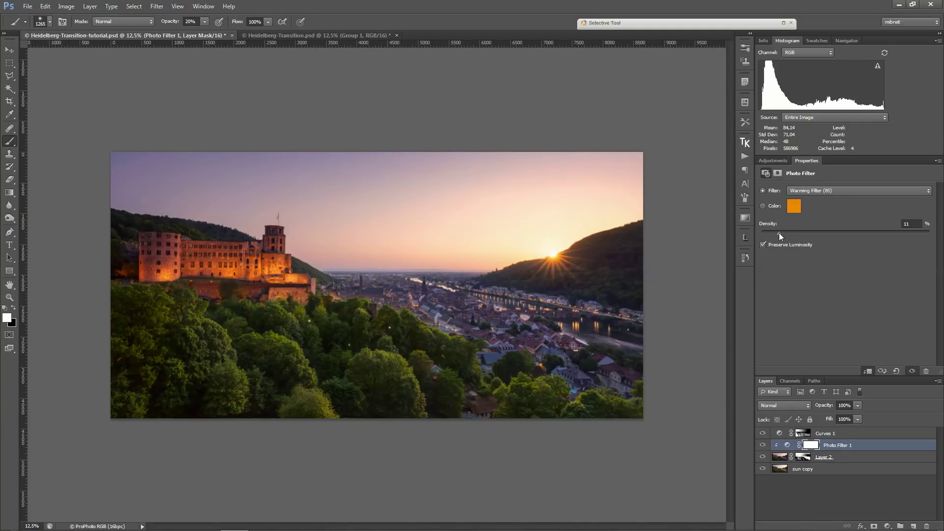
Invert the Photo Filter mask to black and brush white at 50% opacity over the town to reveal the warming there.
{"action": "left_click", "coordinate": [809, 444]}
{"action": "key", "text": "ctrl+i"}
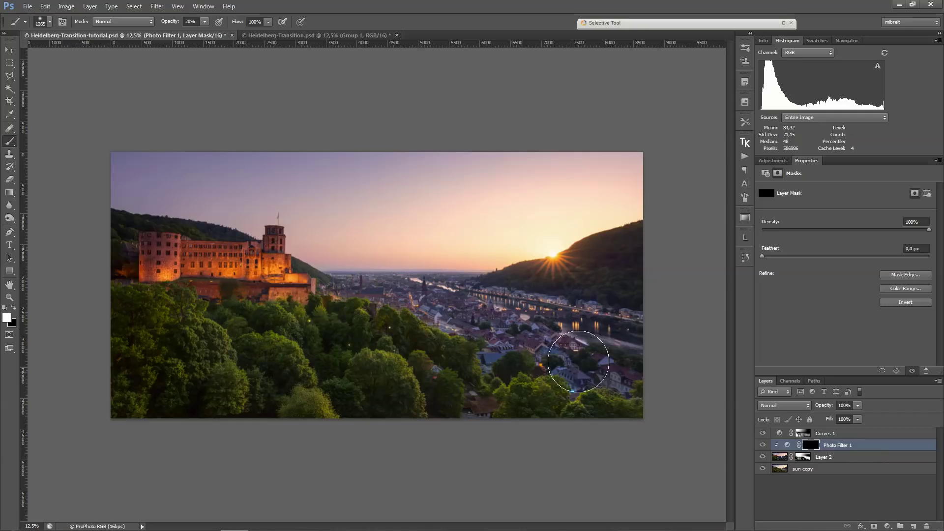
{"action": "left_click_drag", "start_coordinate": [539, 341], "coordinate": [528, 342]}
{"action": "key", "text": "5"}
{"action": "mouse_move", "coordinate": [444, 313]}
{"action": "left_mouse_down"}
{"action": "mouse_move", "coordinate": [596, 351]}
{"action": "mouse_move", "coordinate": [374, 291]}
{"action": "mouse_move", "coordinate": [521, 330]}
{"action": "mouse_move", "coordinate": [461, 299]}
{"action": "mouse_move", "coordinate": [650, 331]}
{"action": "mouse_move", "coordinate": [445, 323]}
{"action": "mouse_move", "coordinate": [587, 365]}
{"action": "mouse_move", "coordinate": [528, 359]}
{"action": "mouse_move", "coordinate": [583, 362]}
{"action": "left_mouse_up"}
Review the whole photo on a black full-screen background and return to the standard view.
{"action": "key", "text": "ctrl+minus"}
{"action": "key", "text": "f"}
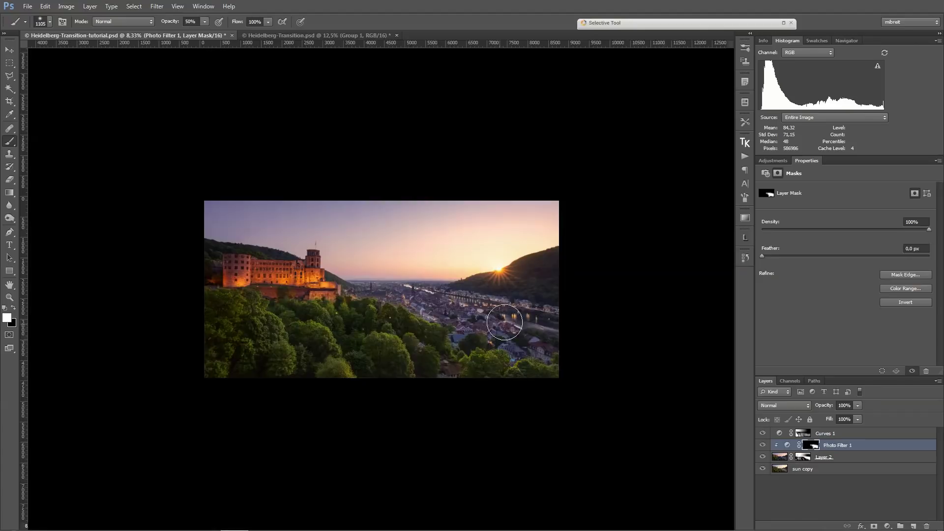
{"action": "key", "text": "f"}
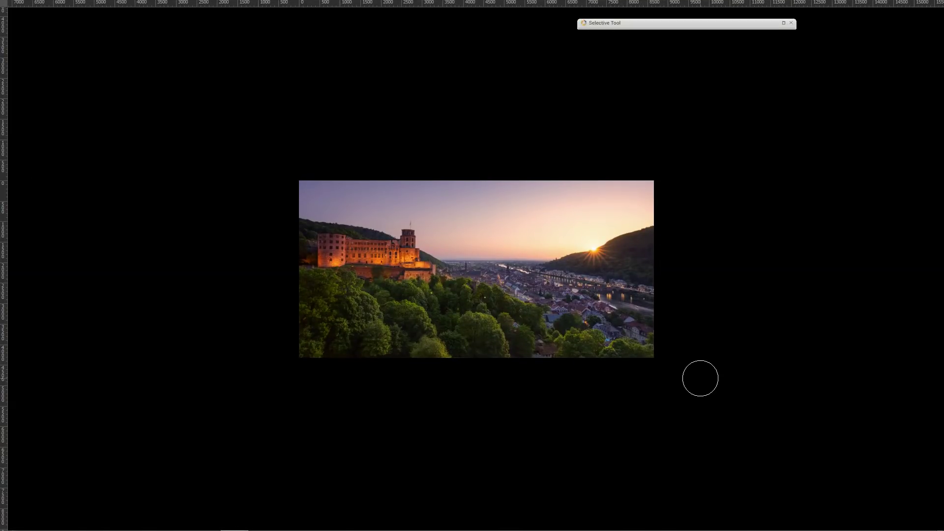
{"action": "key", "text": "f"}
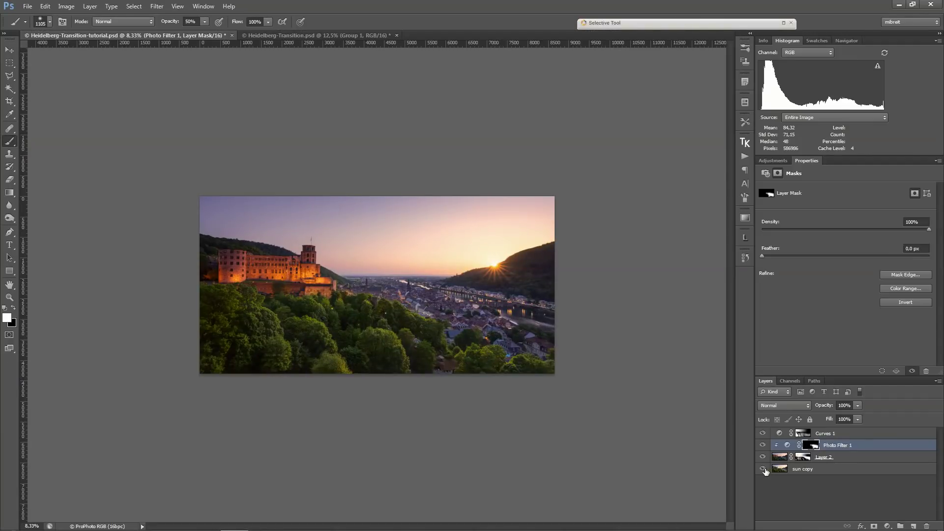
Compare the sun copy layer alone with the blend, restoring Layer 2 and both adjustments and toggling Layer 2's mask off and on.
{"action": "left_click", "coordinate": [763, 469], "text": "alt"}
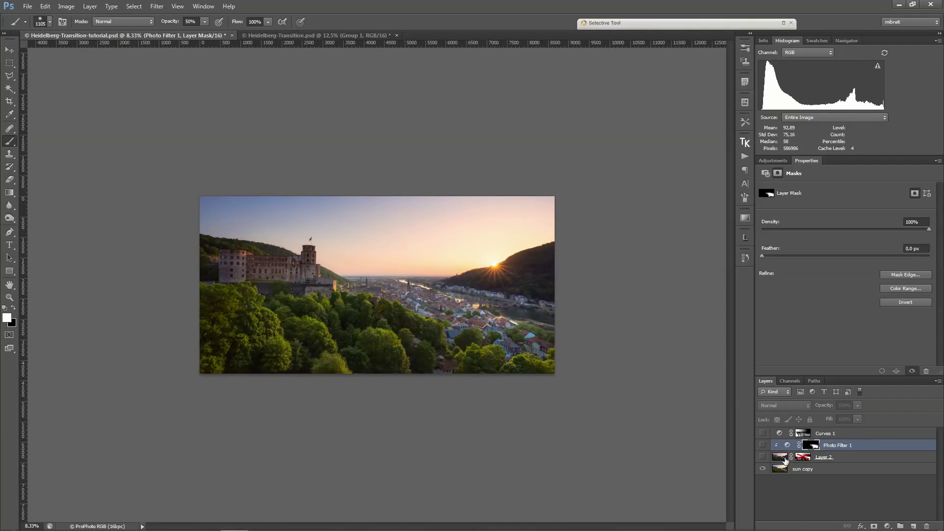
{"action": "left_click", "coordinate": [762, 456]}
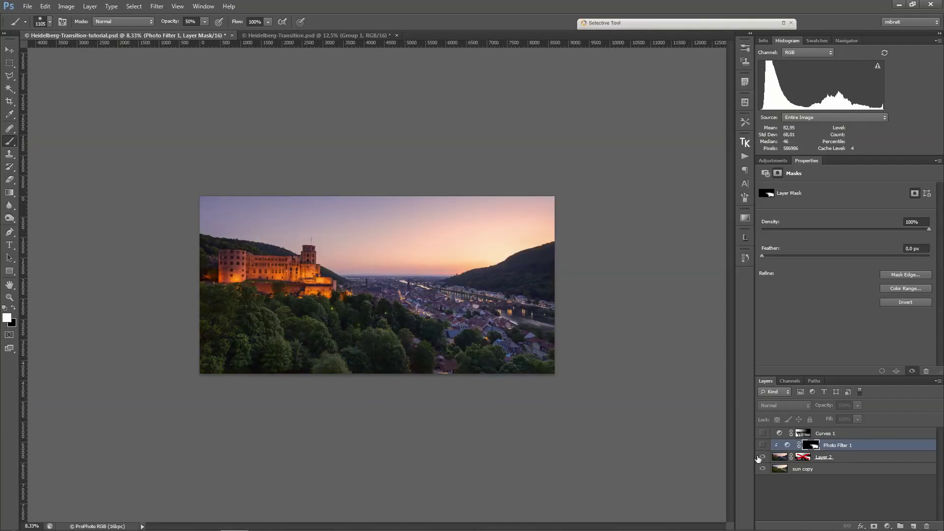
{"action": "left_click", "coordinate": [803, 458]}
{"action": "left_click", "coordinate": [762, 445]}
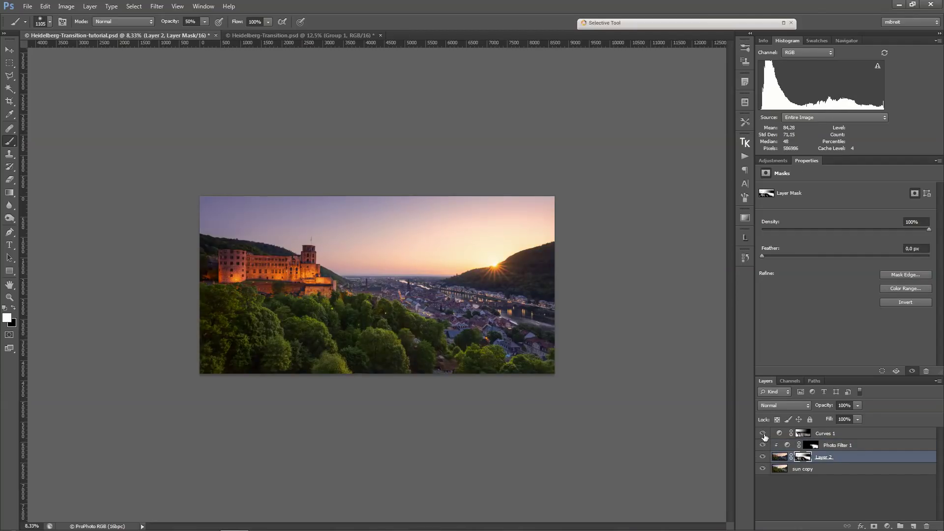
{"action": "left_click", "coordinate": [762, 433]}
{"action": "left_click", "coordinate": [802, 456], "text": "shift"}
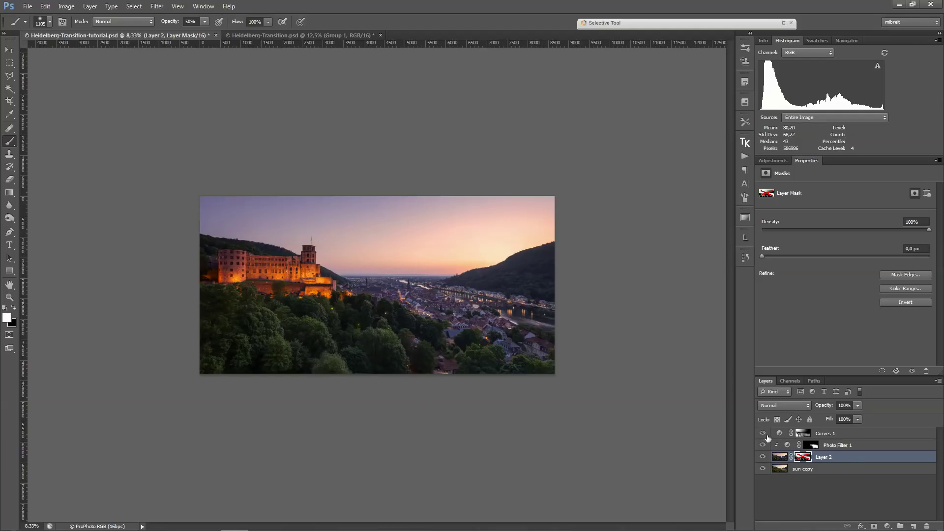
{"action": "left_click", "coordinate": [805, 457], "text": "shift"}
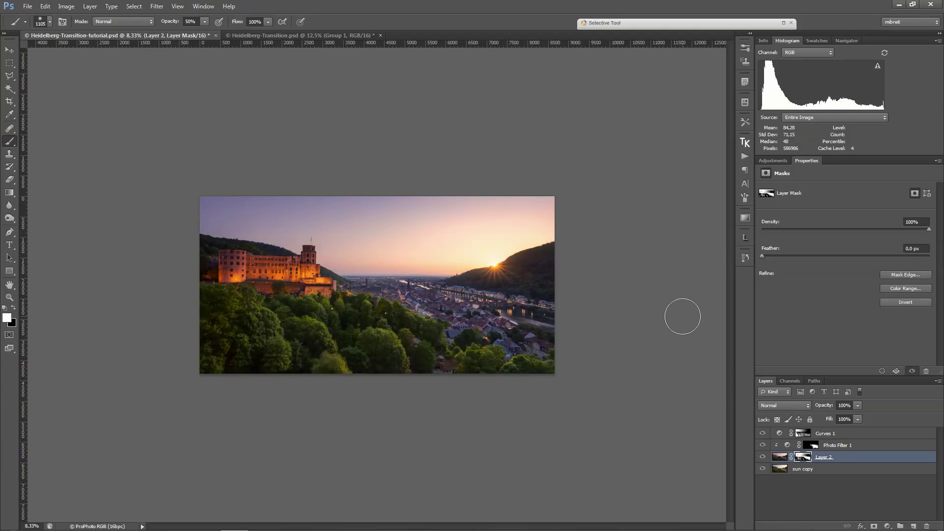